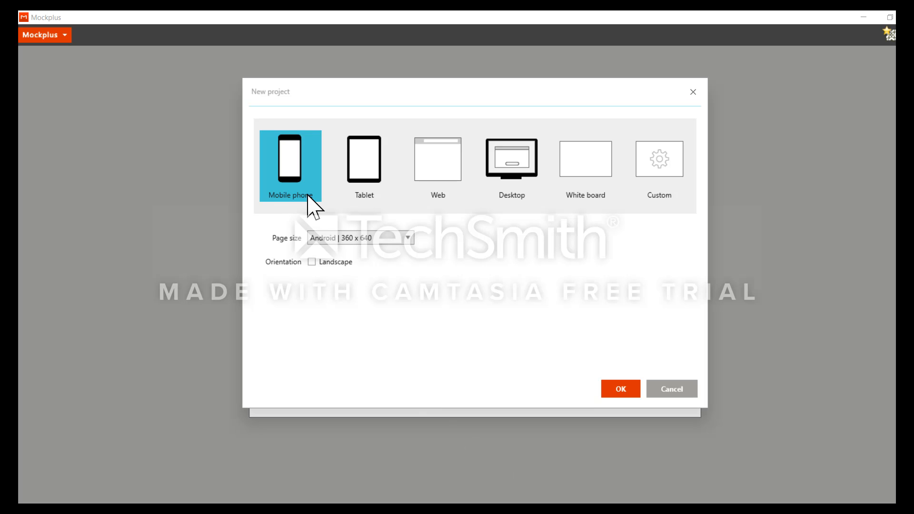
- Compare the available project types and create a Custom project with a 640 × 480 px page
{"action": "left_click", "coordinate": [363, 200]}
{"action": "left_click", "coordinate": [435, 200]}
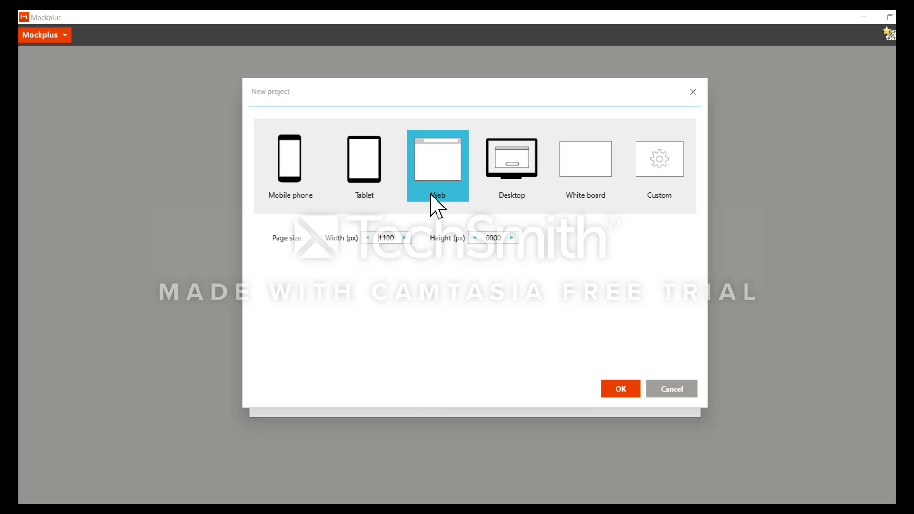
{"action": "left_click", "coordinate": [516, 209]}
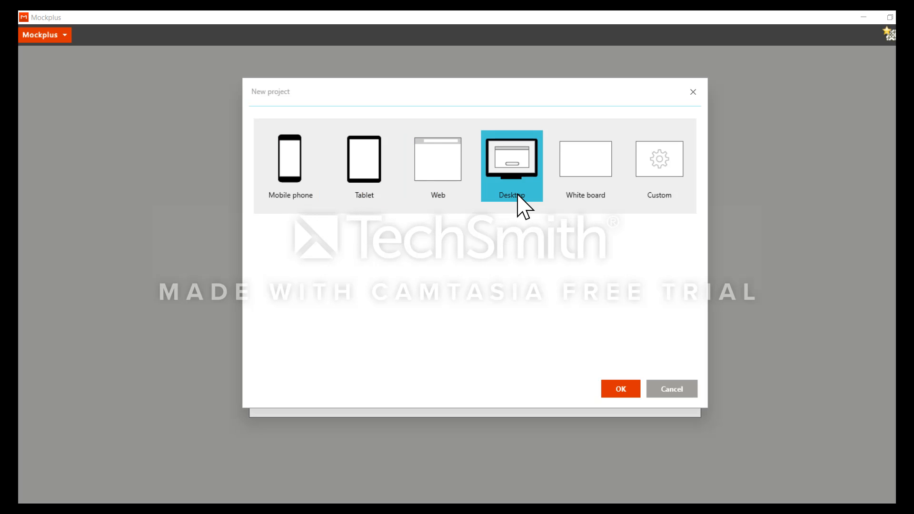
{"action": "left_click", "coordinate": [578, 198]}
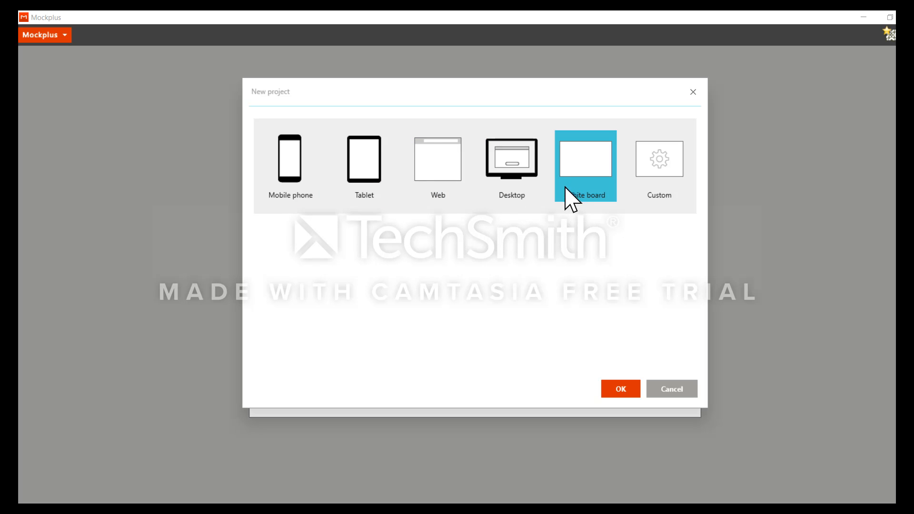
{"action": "left_click", "coordinate": [650, 196]}
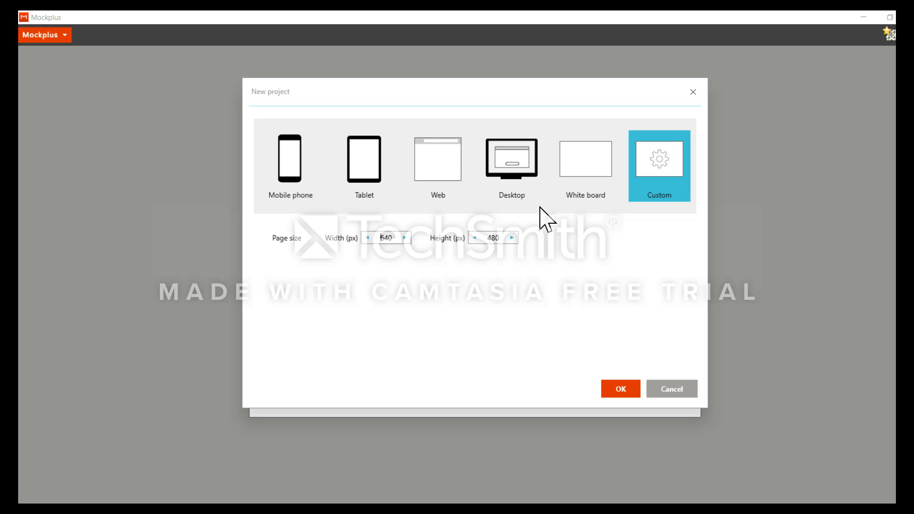
{"action": "left_click", "coordinate": [624, 388]}
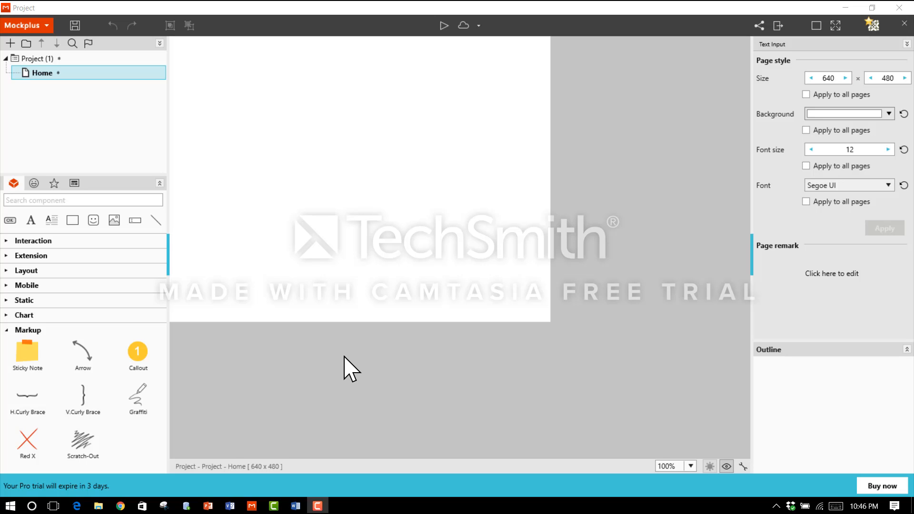
- Close the blank custom project without saving it and open the bundled demo project
{"action": "left_click", "coordinate": [903, 24]}
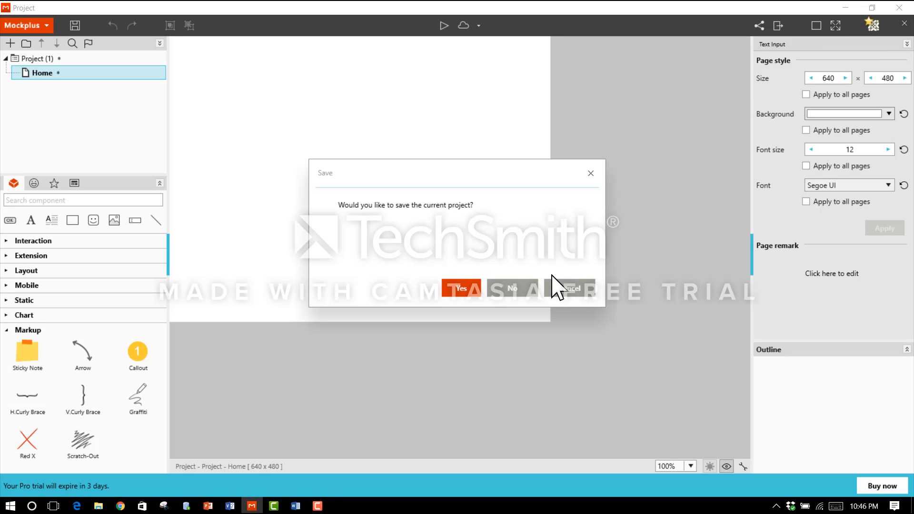
{"action": "left_click", "coordinate": [524, 288]}
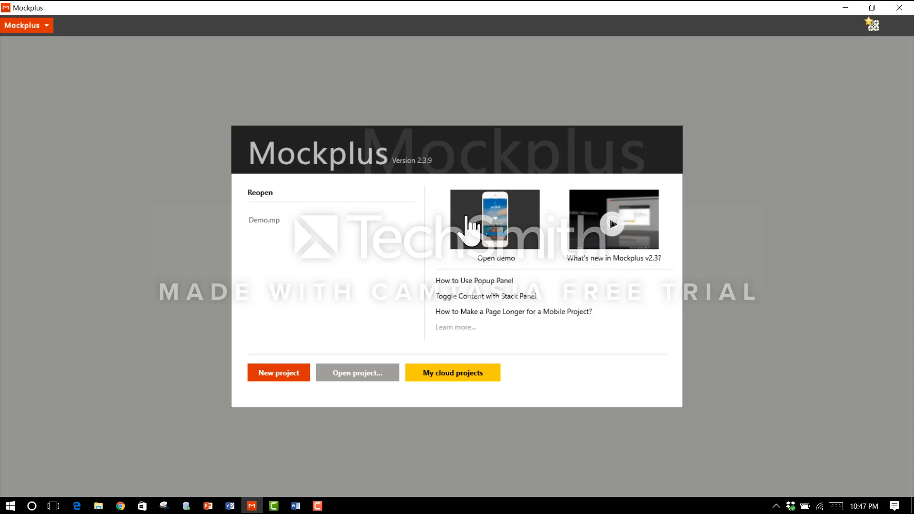
{"action": "left_click", "coordinate": [481, 229]}
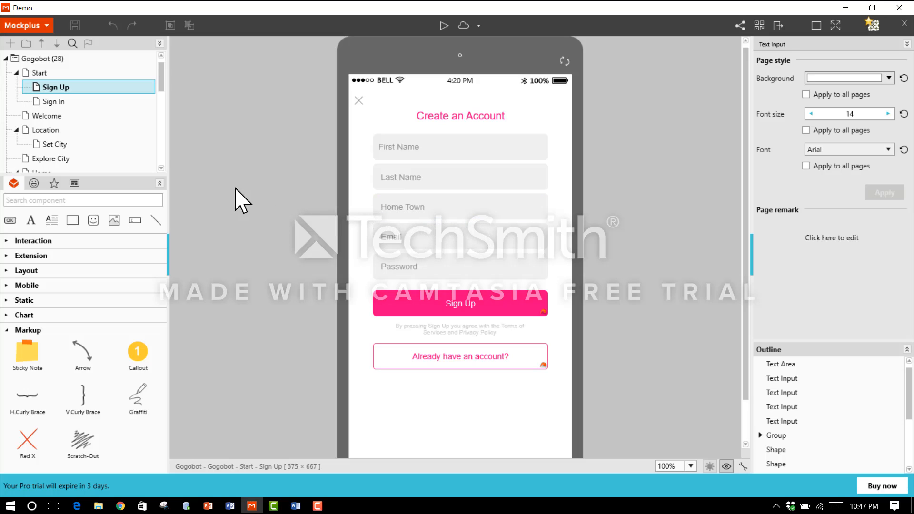
- Display the demo's Sign In page and select its iOS status bar to view the component's settings
{"action": "mouse_move", "coordinate": [80, 133]}
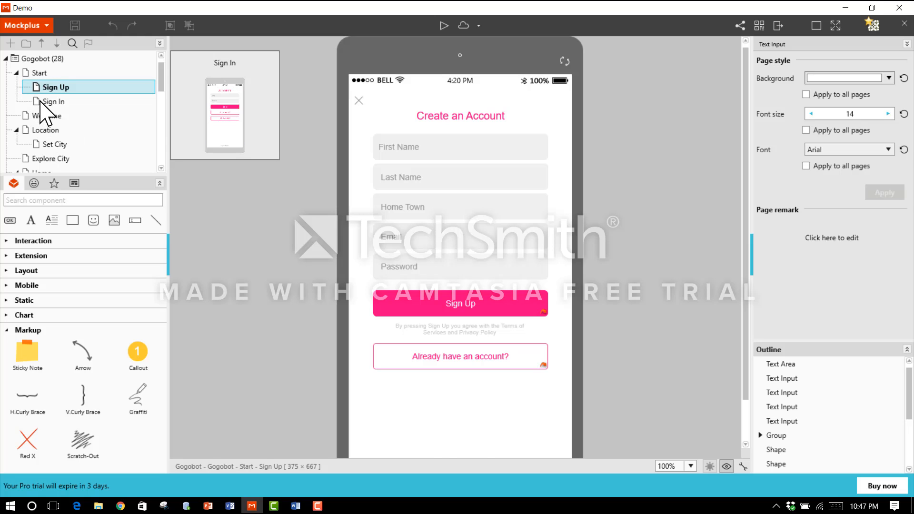
{"action": "left_click", "coordinate": [42, 100]}
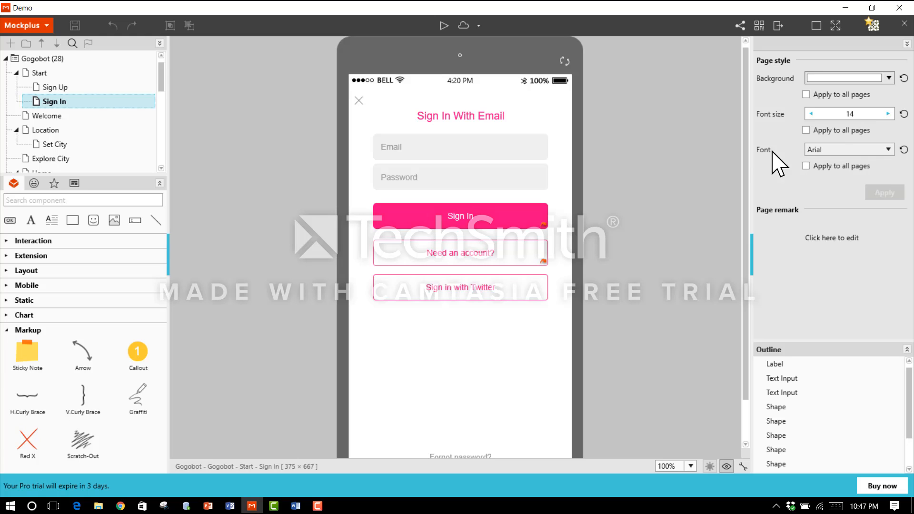
{"action": "left_click", "coordinate": [380, 79]}
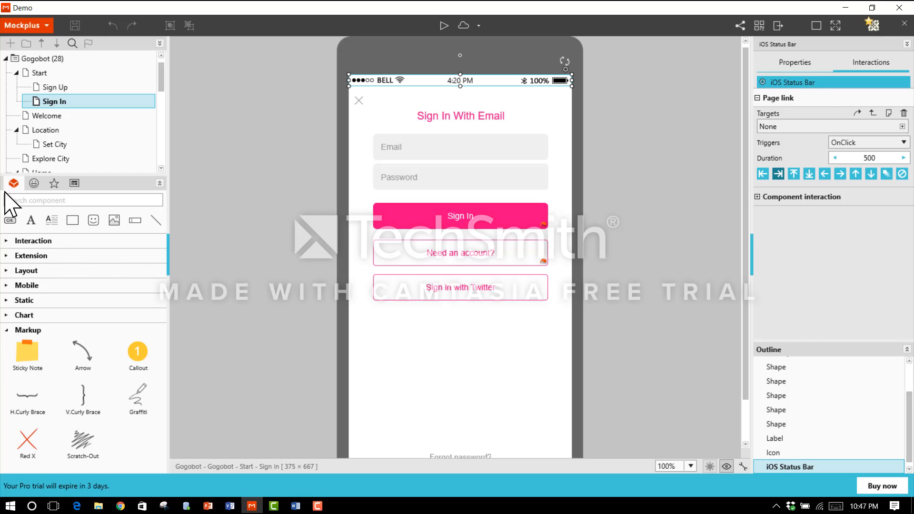
- Examine the components offered in the Interaction, Extension, Layout, Mobile, Static, Chart and Markup categories
{"action": "left_click", "coordinate": [7, 241]}
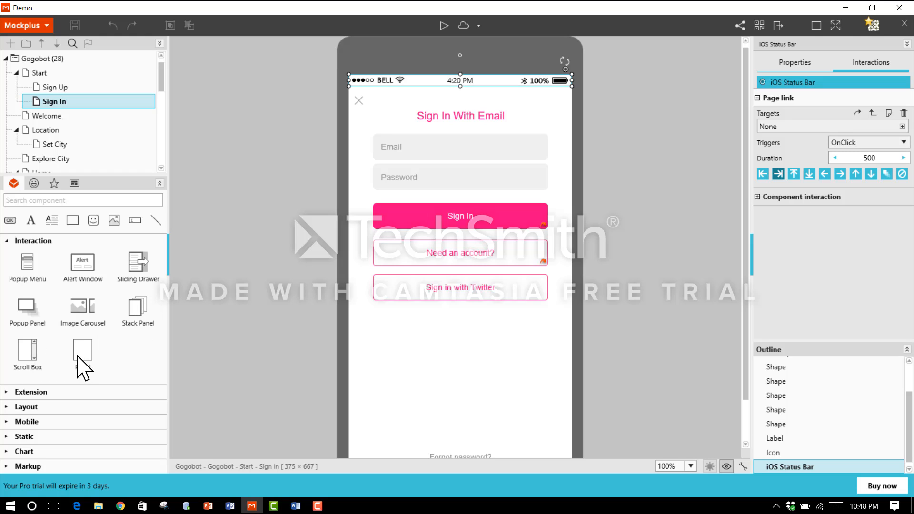
{"action": "left_click", "coordinate": [7, 392]}
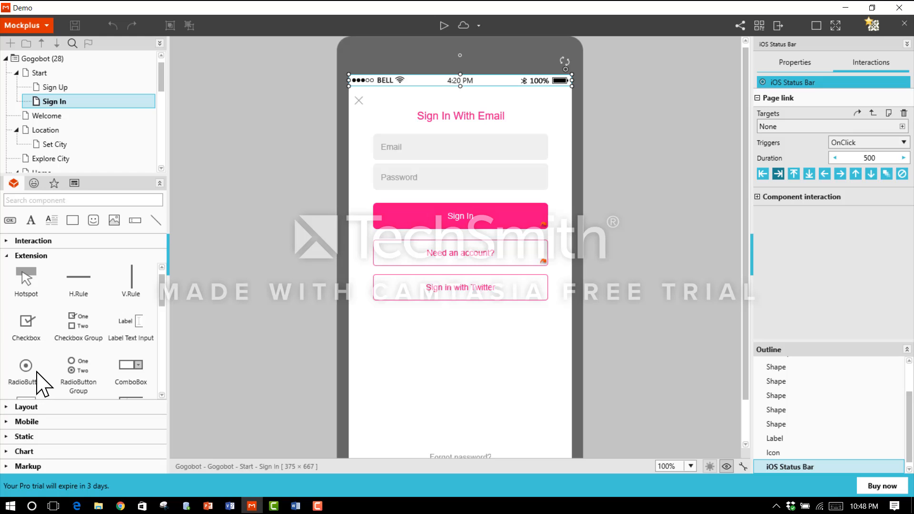
{"action": "scroll", "coordinate": [92, 350], "scroll_direction": "down", "scroll_amount": 5}
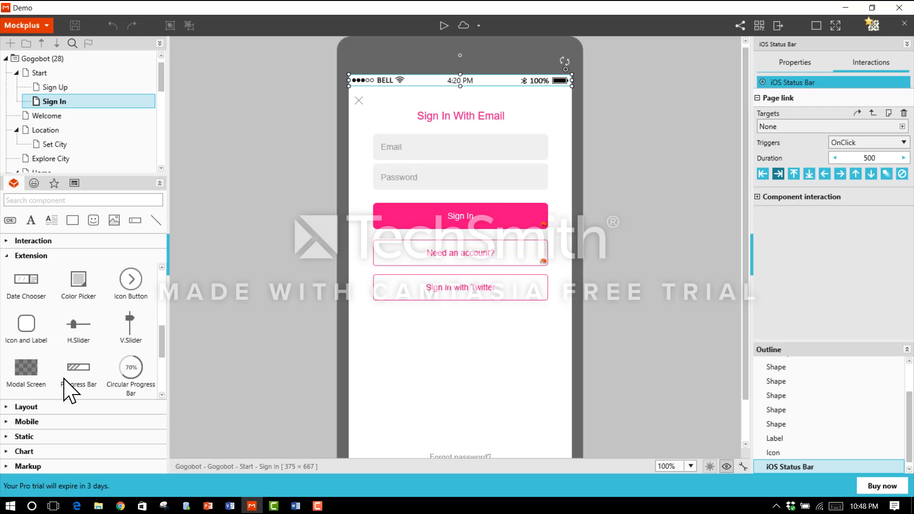
{"action": "left_click", "coordinate": [26, 407]}
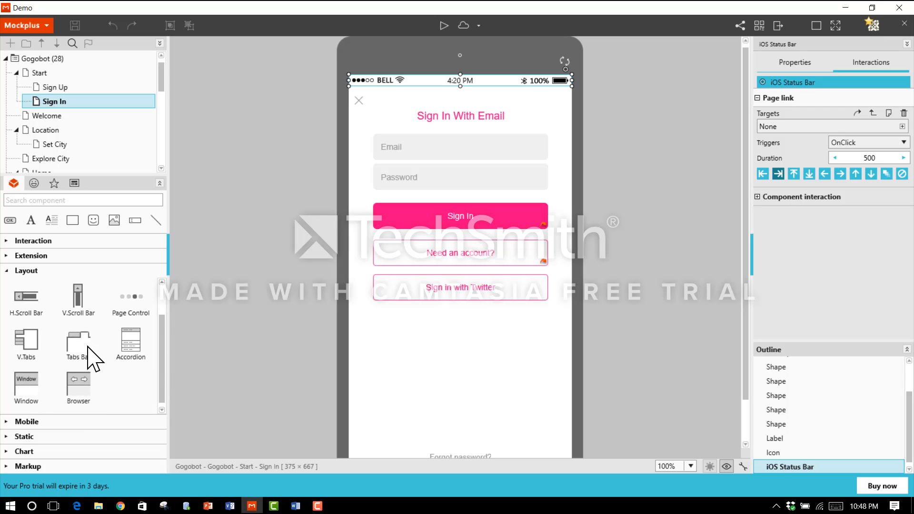
{"action": "left_click", "coordinate": [28, 421]}
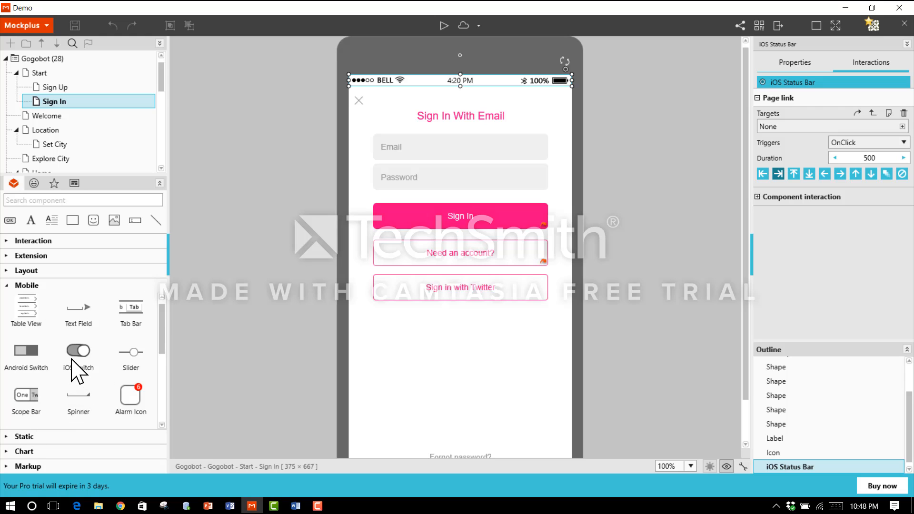
{"action": "scroll", "coordinate": [74, 368], "scroll_direction": "down", "scroll_amount": 5}
{"action": "left_click", "coordinate": [36, 437]}
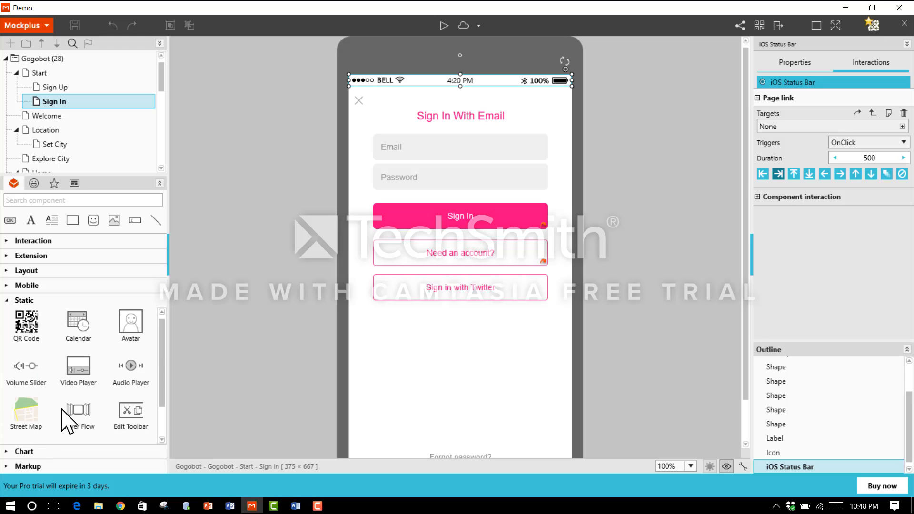
{"action": "scroll", "coordinate": [76, 395], "scroll_direction": "down", "scroll_amount": 1}
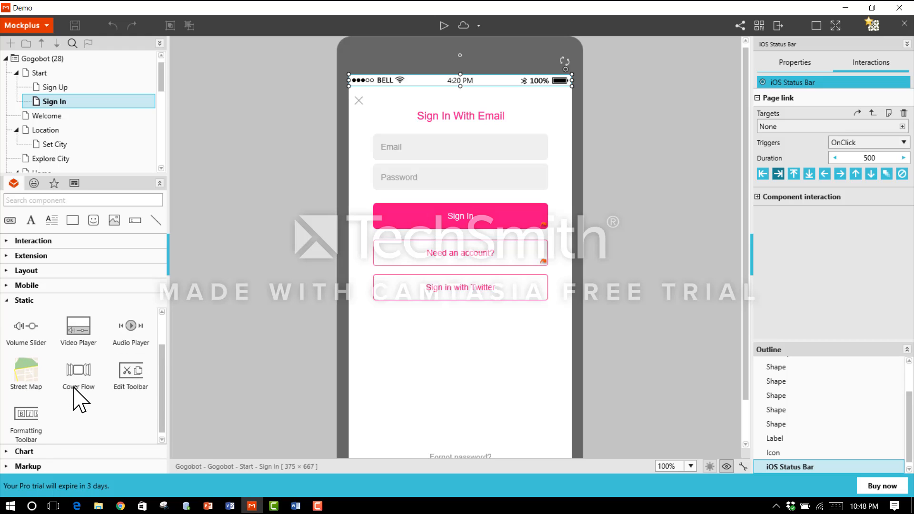
{"action": "left_click", "coordinate": [39, 449]}
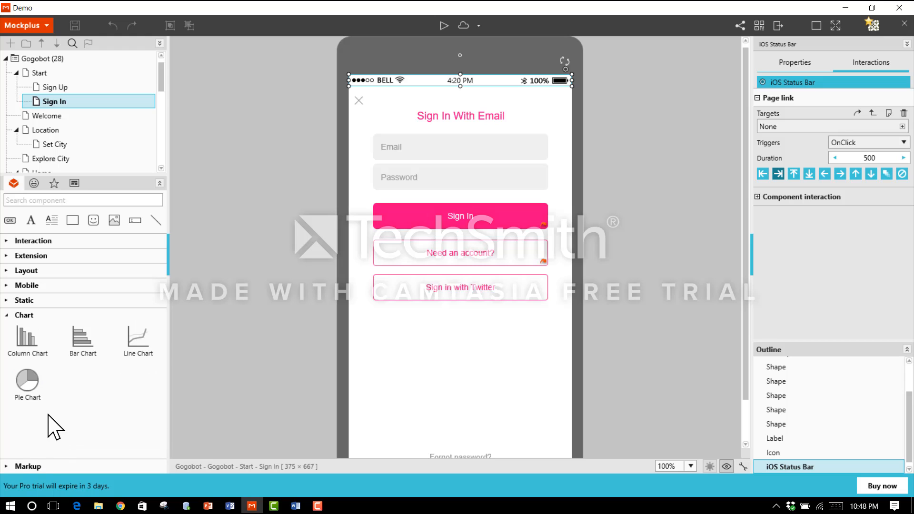
{"action": "left_click", "coordinate": [31, 466]}
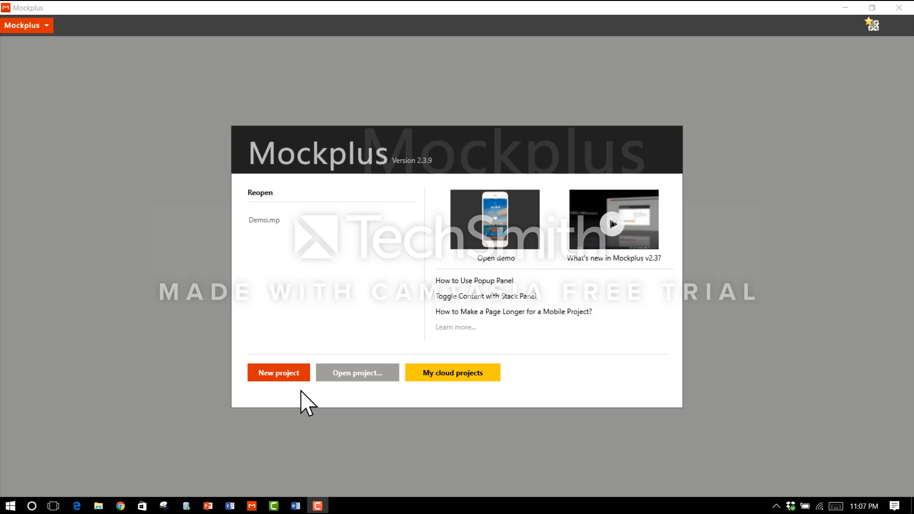
- Create a new mobile phone project with the iPhone 6 Plus page size, 414 x 736
{"action": "left_click", "coordinate": [286, 374]}
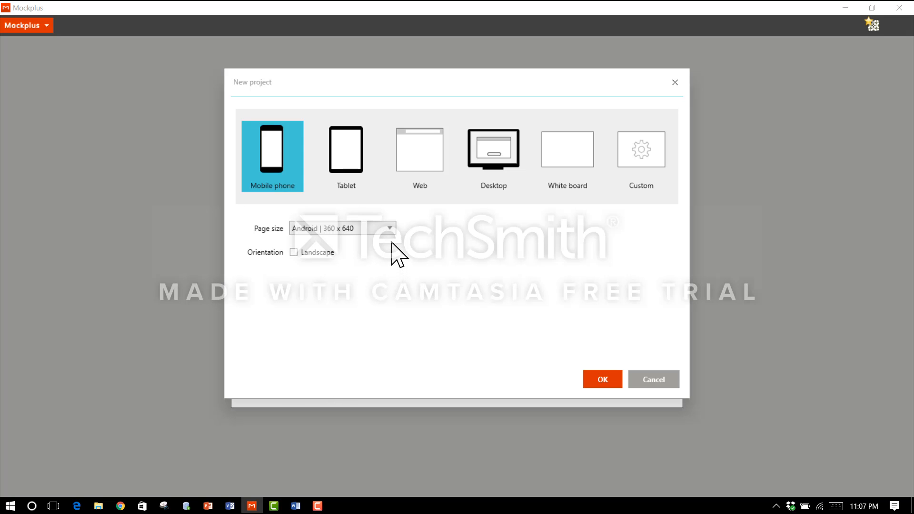
{"action": "left_click", "coordinate": [390, 229]}
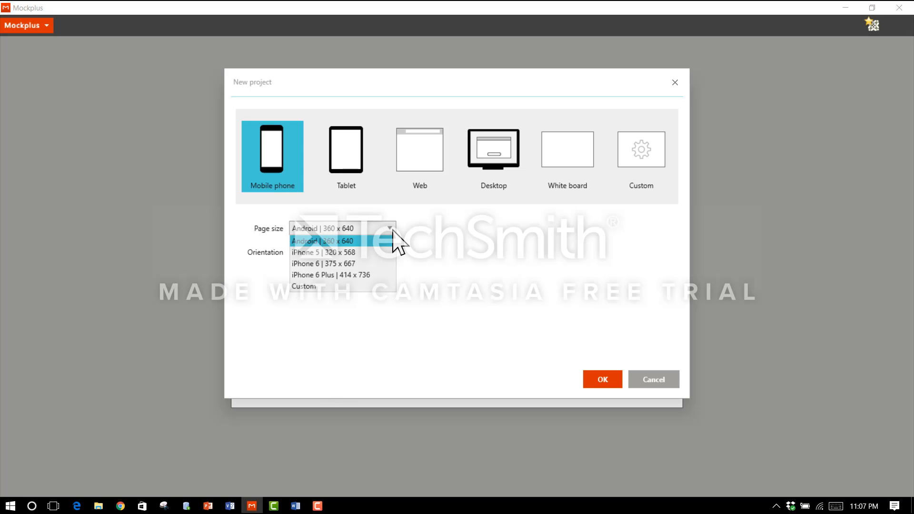
{"action": "left_click", "coordinate": [376, 275]}
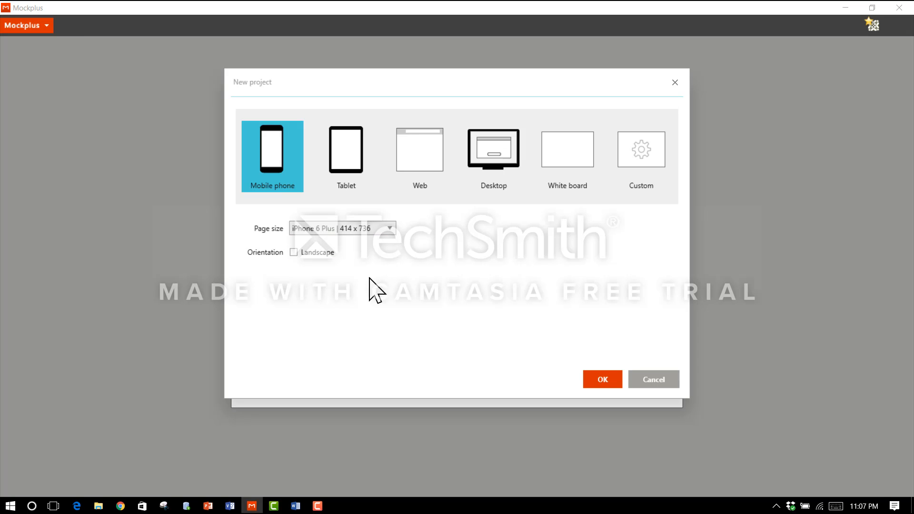
{"action": "left_click", "coordinate": [607, 380]}
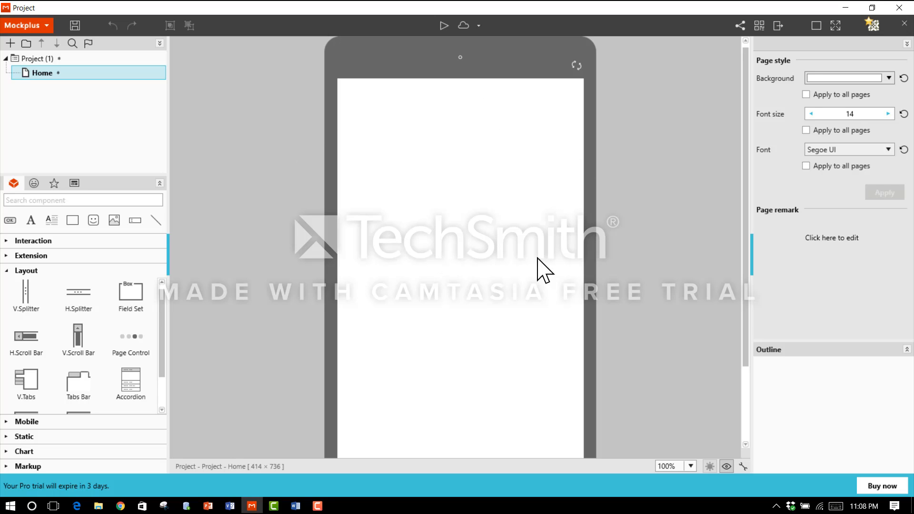
- Add an image placeholder at the top of the Home page, spanning the full 414 px width and about 202 px high
{"action": "left_click", "coordinate": [116, 221]}
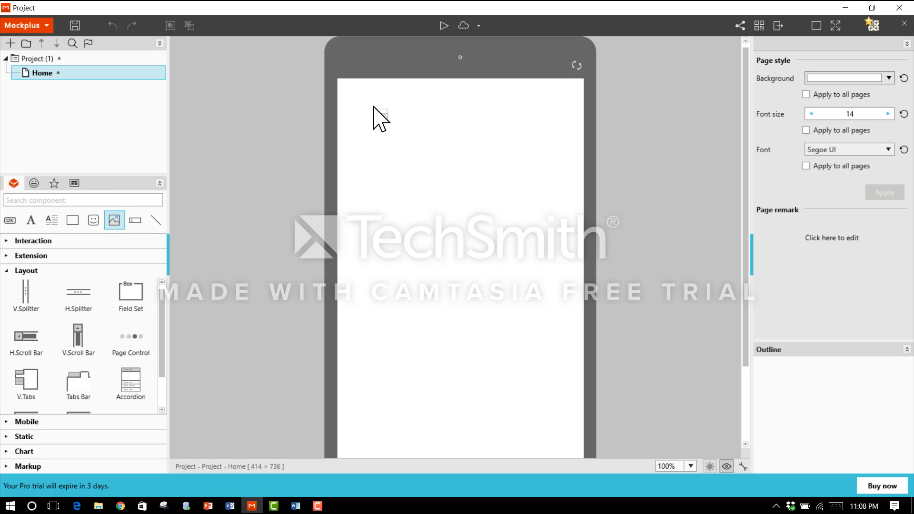
{"action": "left_click", "coordinate": [372, 106]}
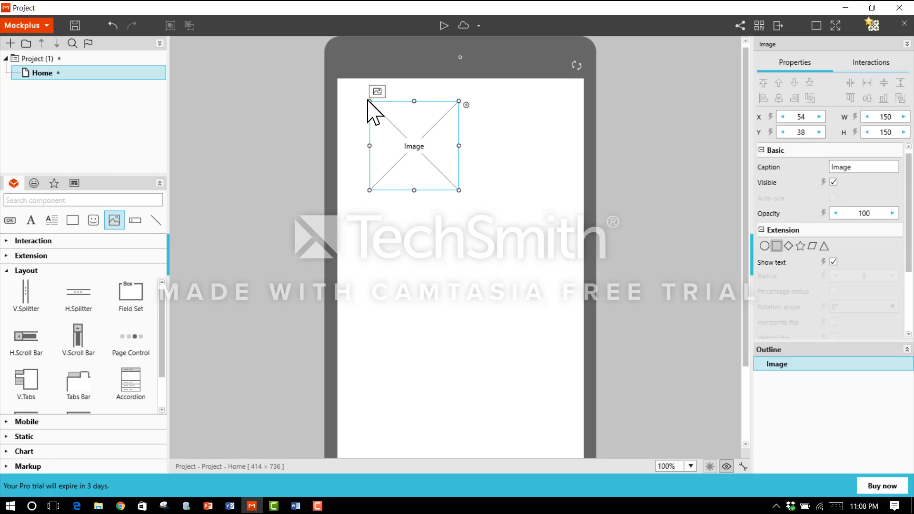
{"action": "left_click_drag", "start_coordinate": [369, 101], "coordinate": [271, 66]}
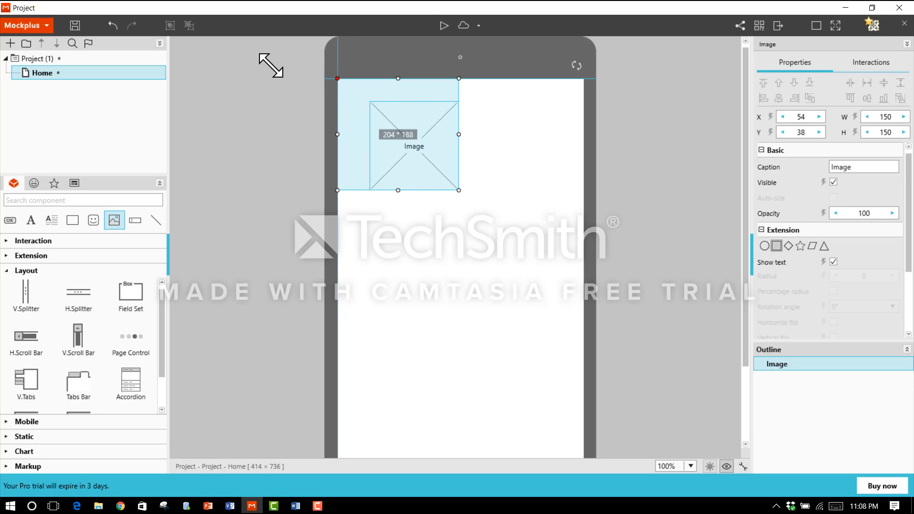
{"action": "left_click_drag", "start_coordinate": [458, 189], "coordinate": [583, 198]}
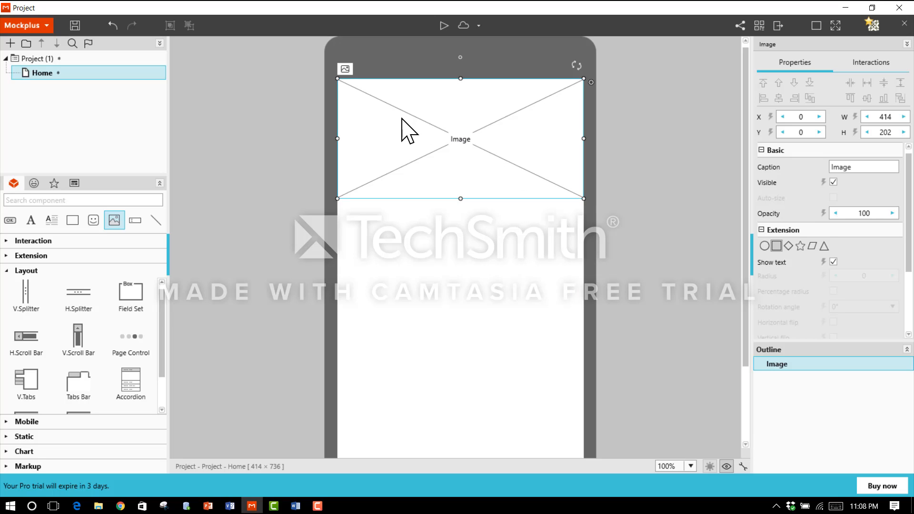
- Import the local picture mockplus-demo-bar-002-2g92xks6.jpg into the image placeholder, keeping image compression enabled, and deselect it
{"action": "left_click", "coordinate": [346, 70]}
{"action": "left_click", "coordinate": [505, 236]}
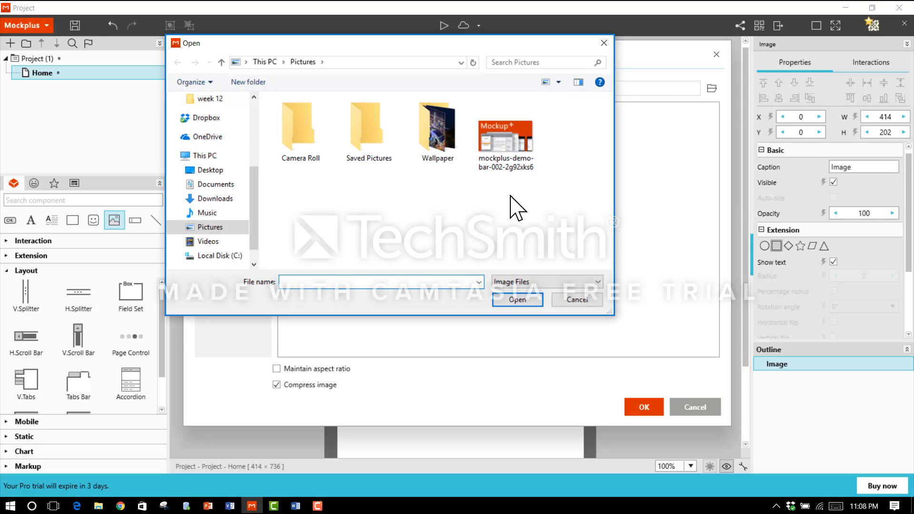
{"action": "double_click", "coordinate": [510, 168]}
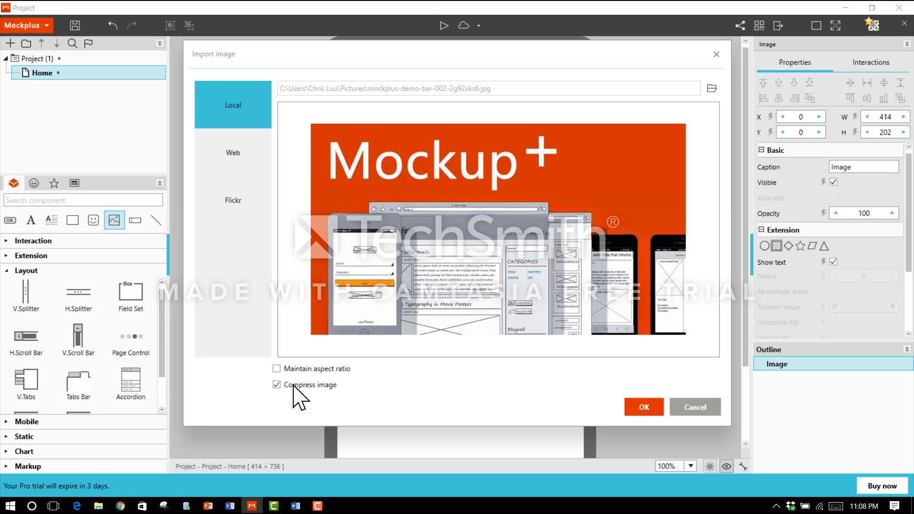
{"action": "left_click", "coordinate": [645, 408]}
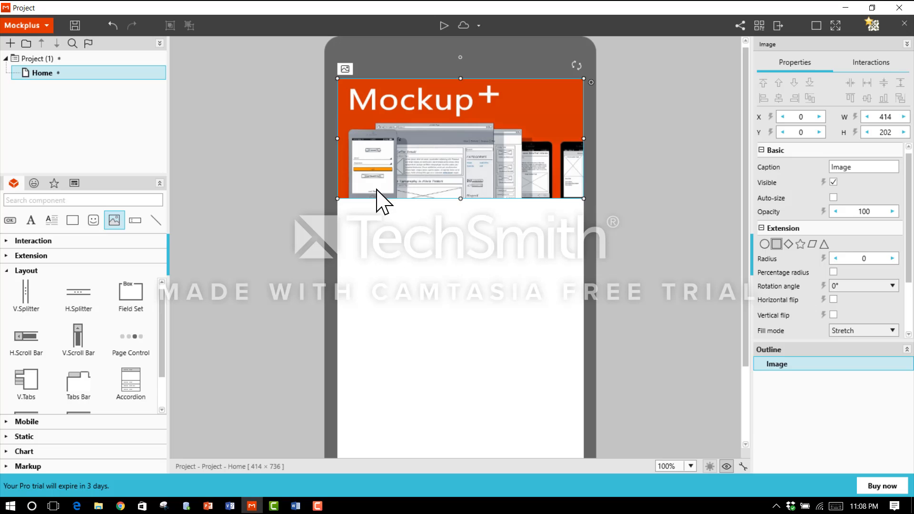
{"action": "left_click", "coordinate": [470, 236]}
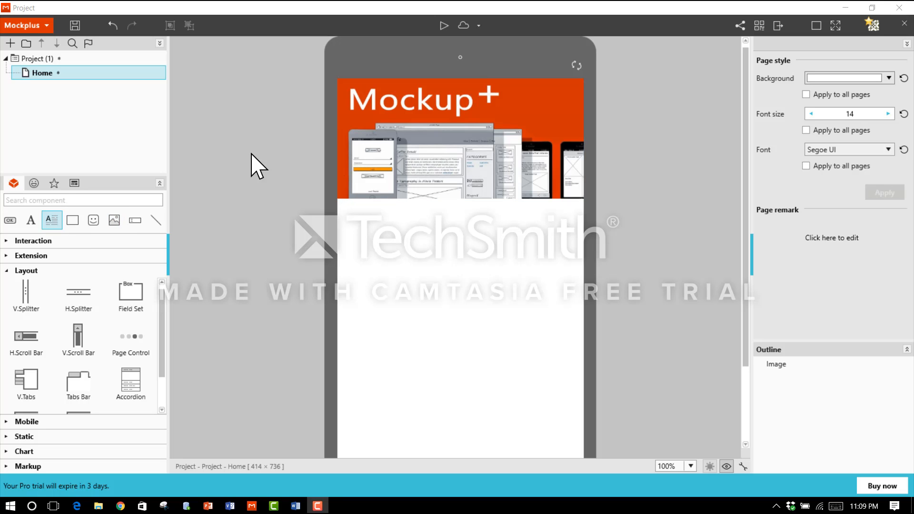
- Add a text area below the banner image and resize it to the full 414 px page width and about 237 px high
{"action": "left_click_drag", "start_coordinate": [62, 221], "coordinate": [383, 248]}
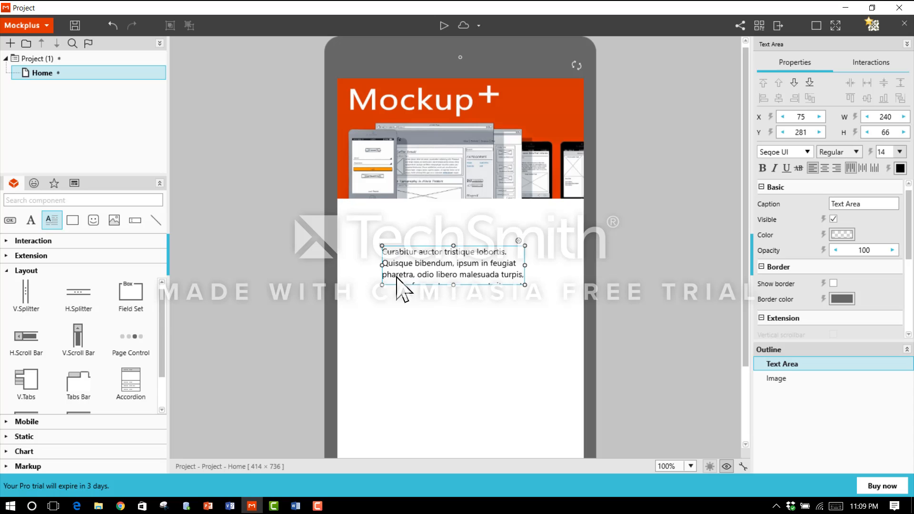
{"action": "left_click_drag", "start_coordinate": [381, 285], "coordinate": [337, 313]}
{"action": "left_click", "coordinate": [527, 318]}
{"action": "left_click_drag", "start_coordinate": [527, 318], "coordinate": [571, 341]}
{"action": "left_click", "coordinate": [490, 281]}
{"action": "mouse_move", "coordinate": [524, 315]}
{"action": "left_mouse_down"}
{"action": "mouse_move", "coordinate": [419, 252]}
{"action": "mouse_move", "coordinate": [582, 345]}
{"action": "left_mouse_up"}
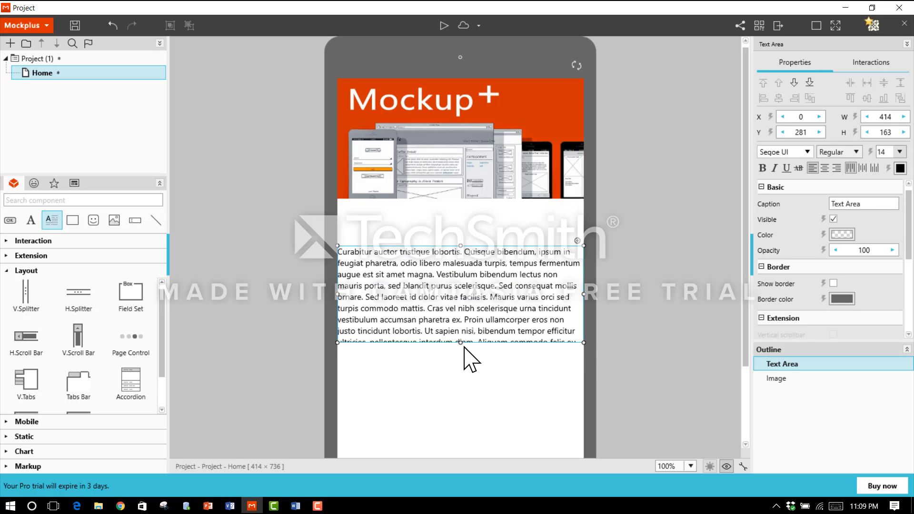
{"action": "left_click_drag", "start_coordinate": [461, 343], "coordinate": [461, 386]}
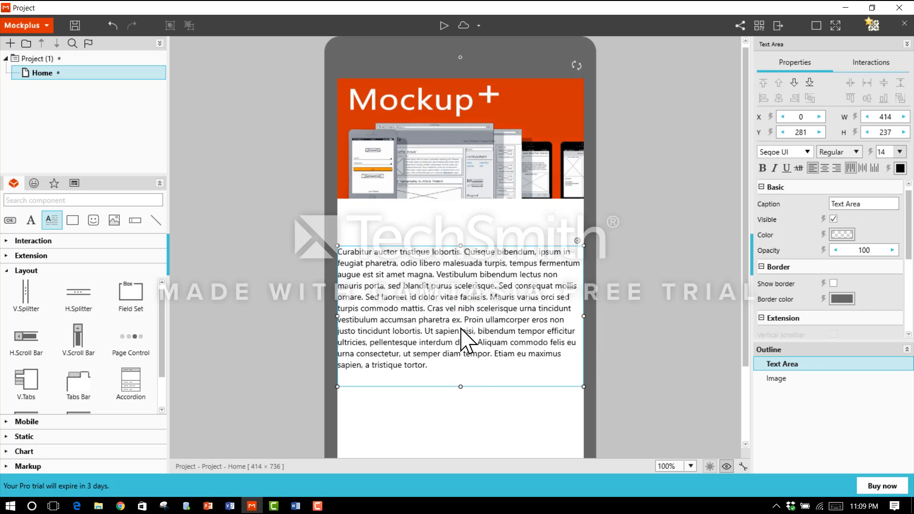
- Draw a horizontal line about 160 px wide between the banner image and the text area, and deselect it
{"action": "left_click", "coordinate": [416, 234]}
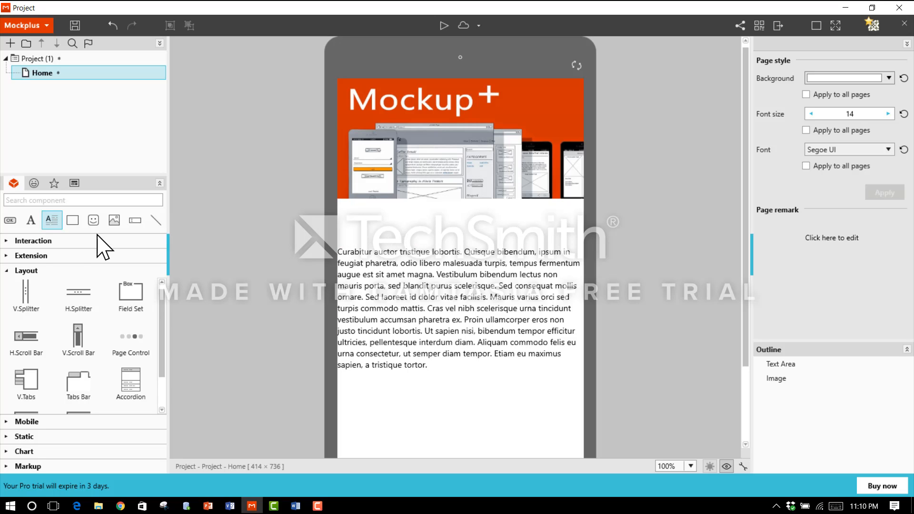
{"action": "left_click", "coordinate": [156, 220]}
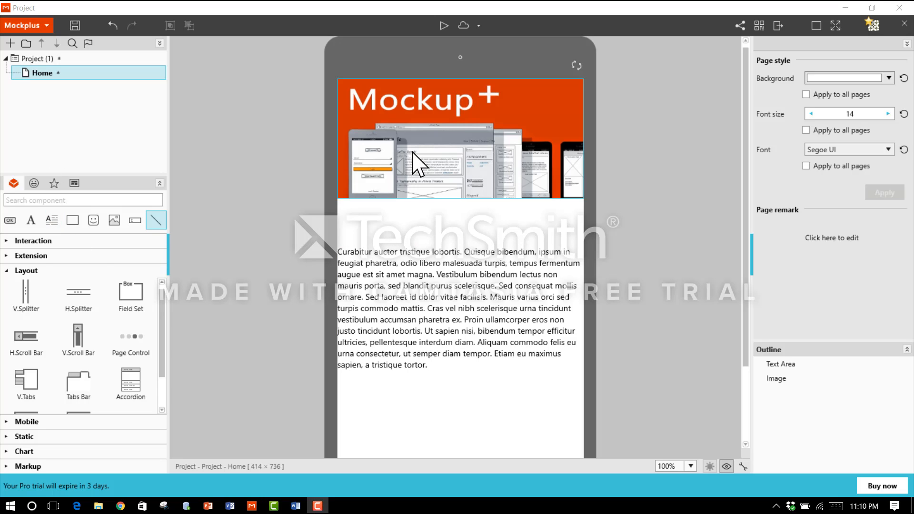
{"action": "left_click_drag", "start_coordinate": [399, 221], "coordinate": [494, 226]}
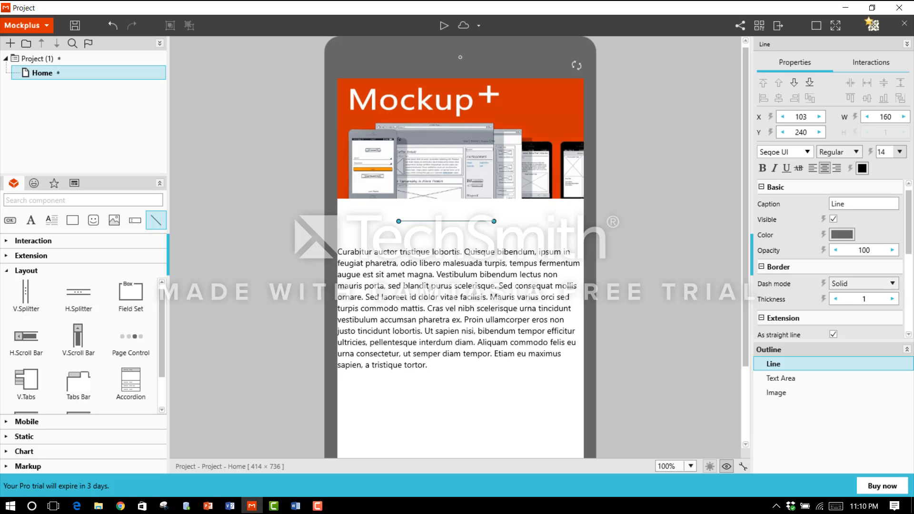
{"action": "key", "text": "Escape"}
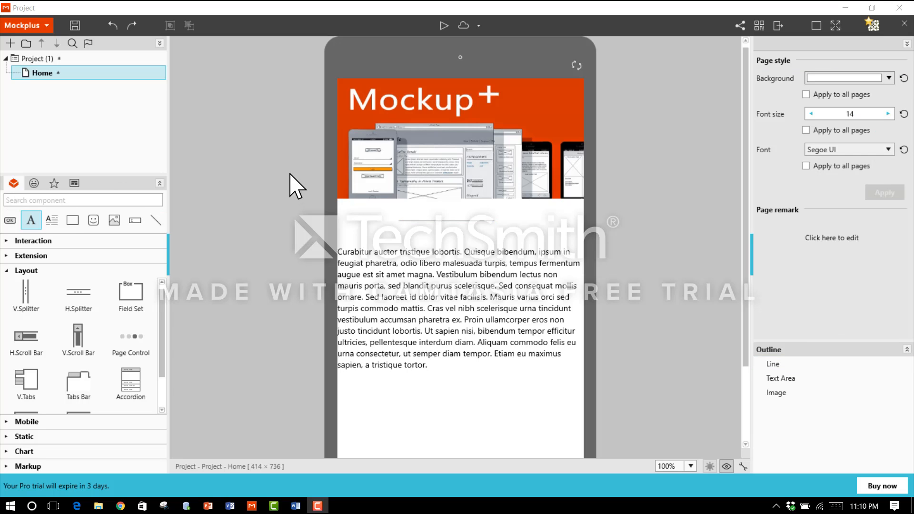
- Add a label just above the line and set its text to "By:" followed by the author's name
{"action": "left_click_drag", "start_coordinate": [35, 223], "coordinate": [413, 213]}
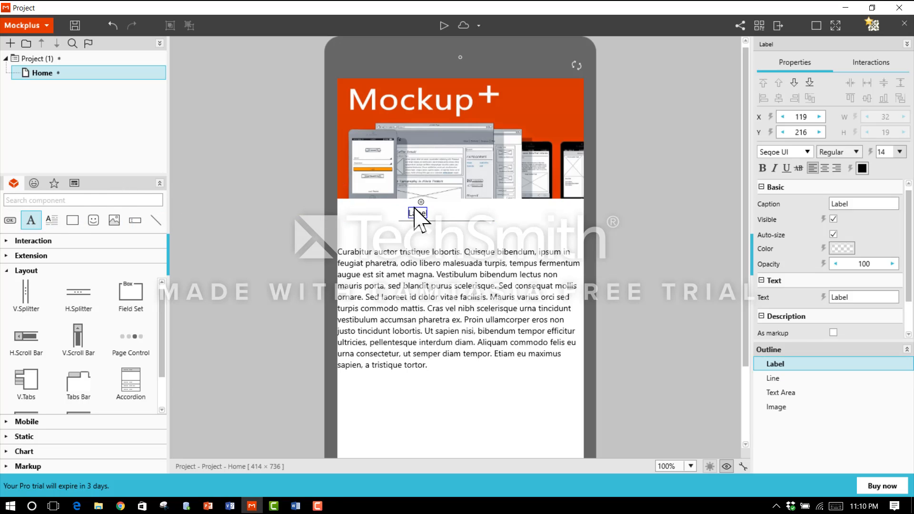
{"action": "double_click", "coordinate": [423, 215]}
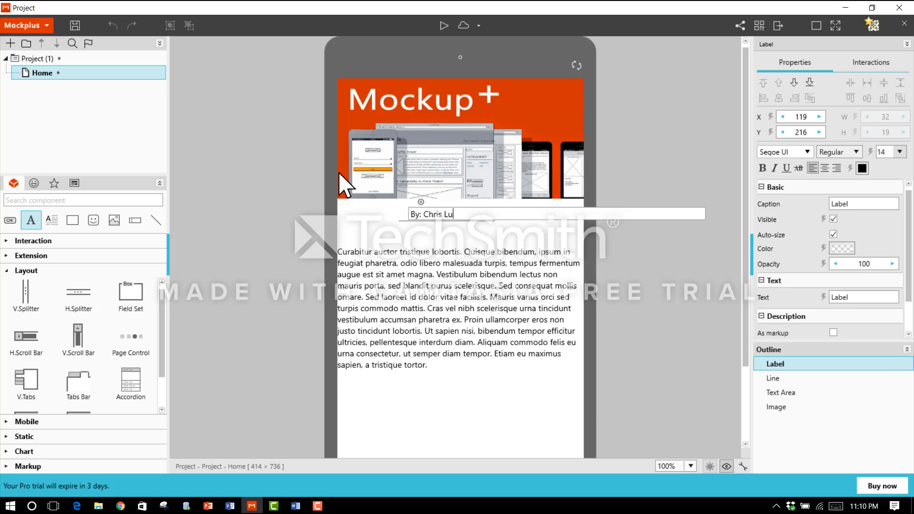
{"action": "left_click", "coordinate": [438, 240]}
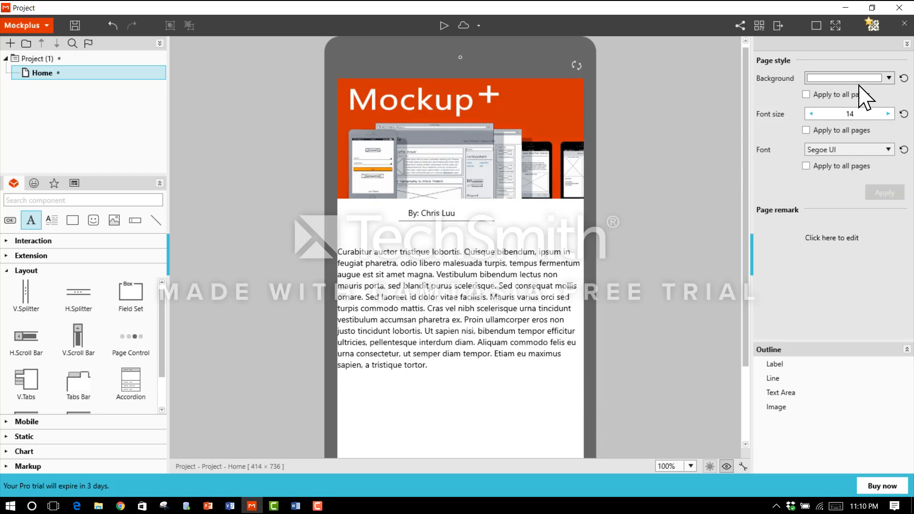
- Set the Home page's background color to light gray CCCCCC and apply it
{"action": "left_click", "coordinate": [889, 78]}
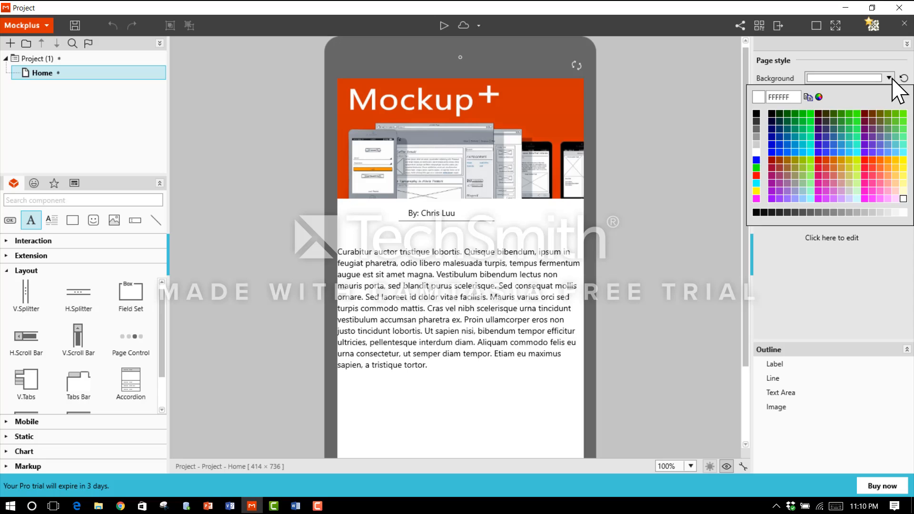
{"action": "left_click", "coordinate": [810, 113]}
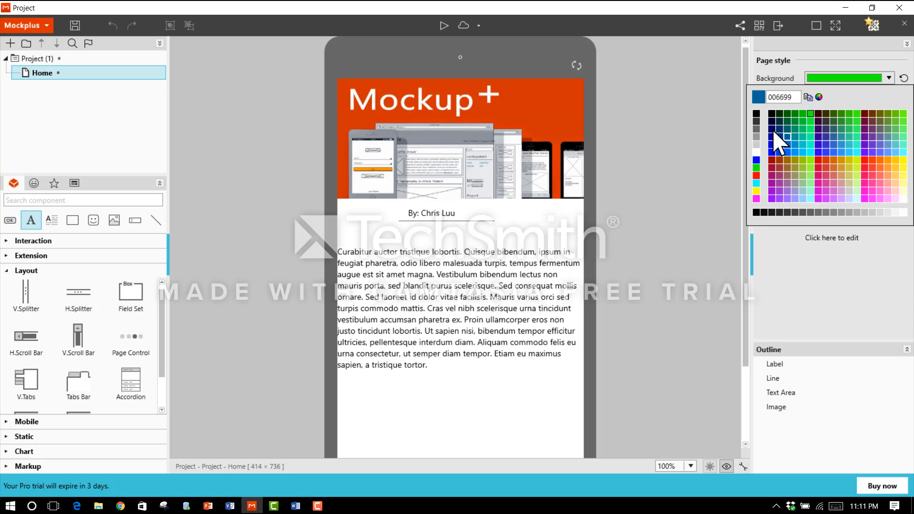
{"action": "left_click", "coordinate": [756, 144]}
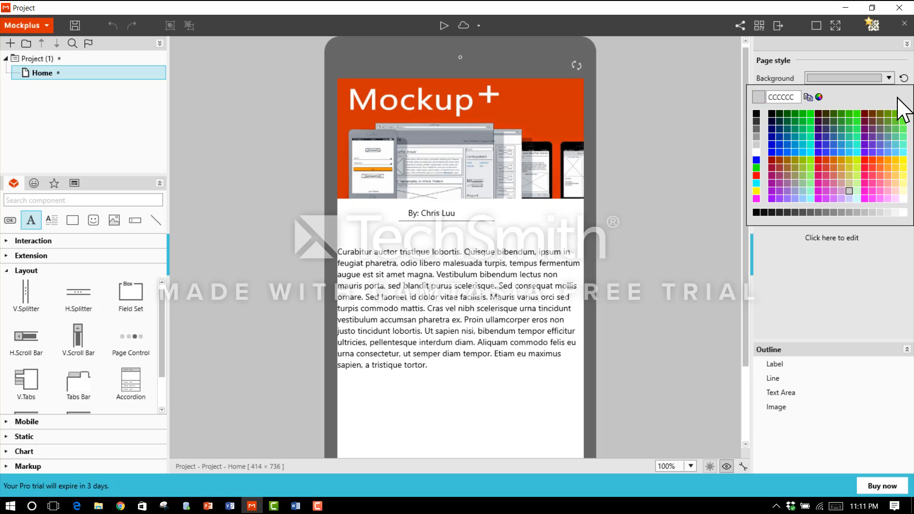
{"action": "left_click", "coordinate": [714, 57]}
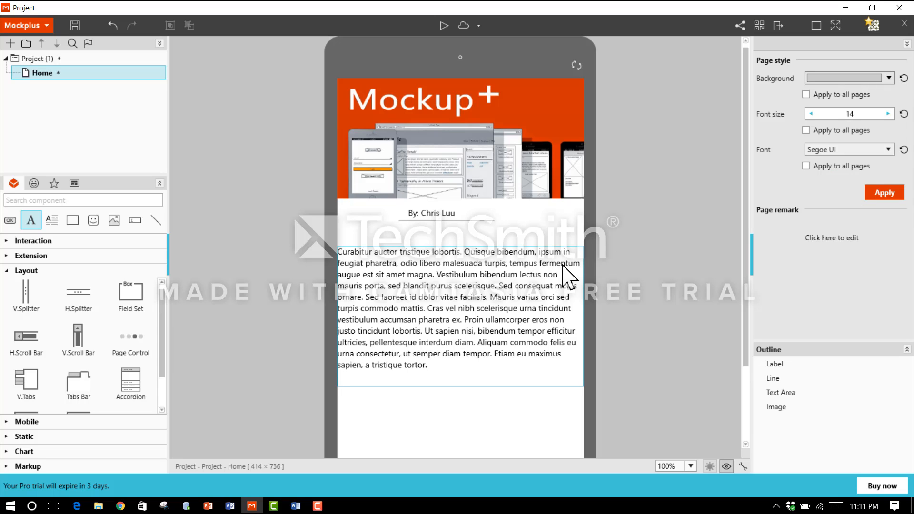
{"action": "left_click", "coordinate": [884, 192]}
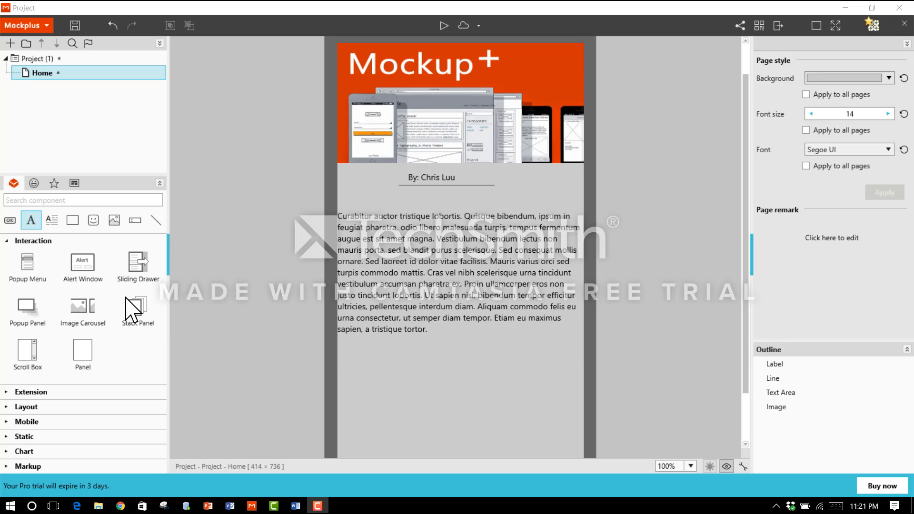
- Add a 120 x 48 px button and move it just below the text area, at about X 20, Y 508
{"action": "left_click", "coordinate": [10, 220]}
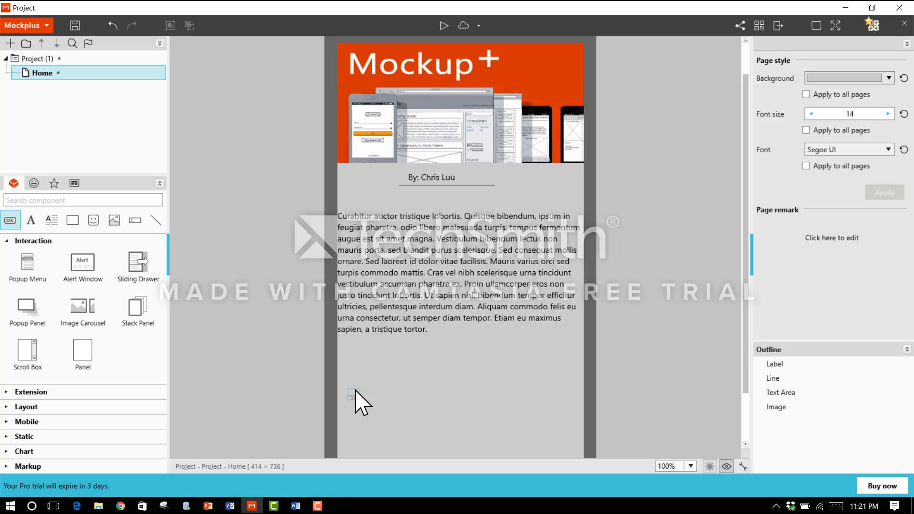
{"action": "left_click", "coordinate": [370, 390]}
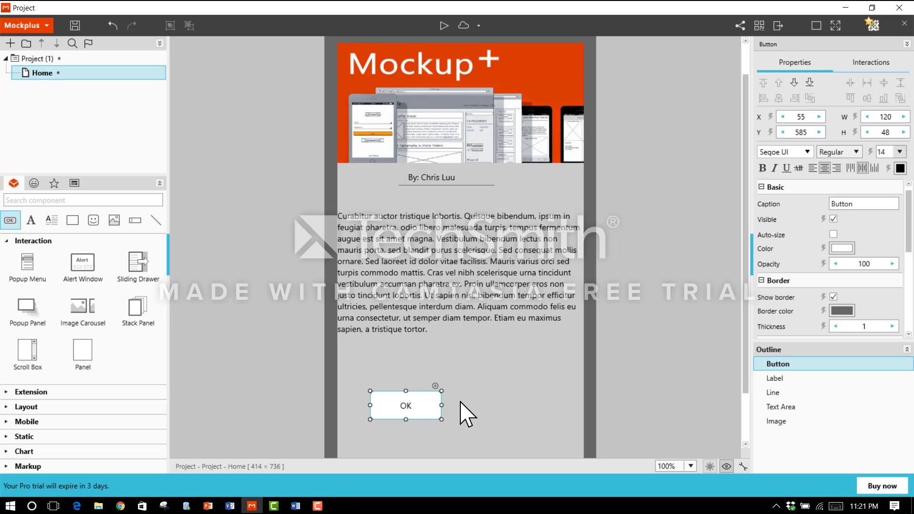
{"action": "left_click_drag", "start_coordinate": [422, 403], "coordinate": [408, 364]}
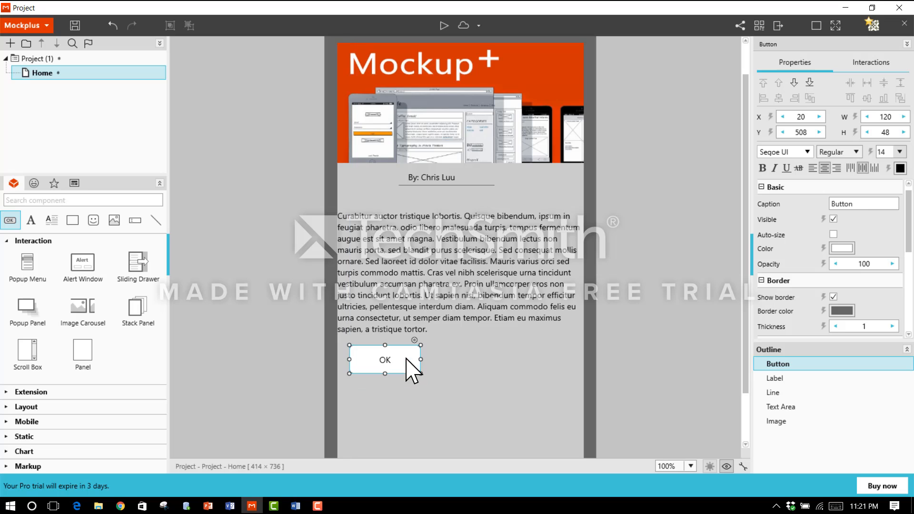
- Add a rectangle shape at the bottom of the page and resize it to the full 414 px width and about 117 px high
{"action": "left_click", "coordinate": [75, 221]}
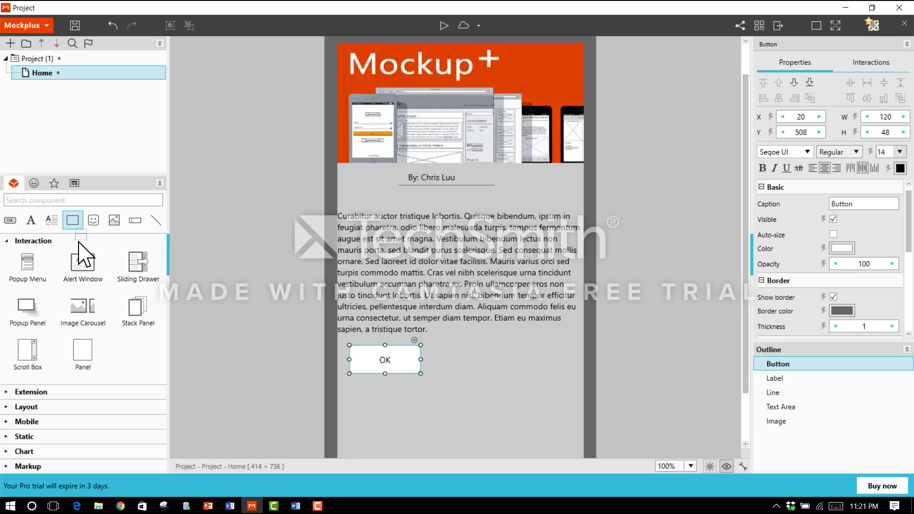
{"action": "left_click", "coordinate": [370, 413]}
{"action": "left_click_drag", "start_coordinate": [443, 414], "coordinate": [571, 417]}
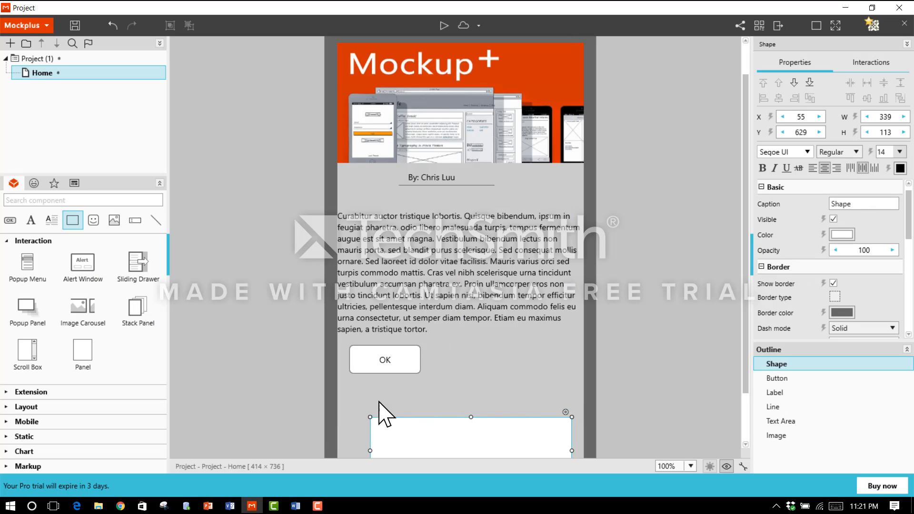
{"action": "left_click_drag", "start_coordinate": [370, 417], "coordinate": [337, 414]}
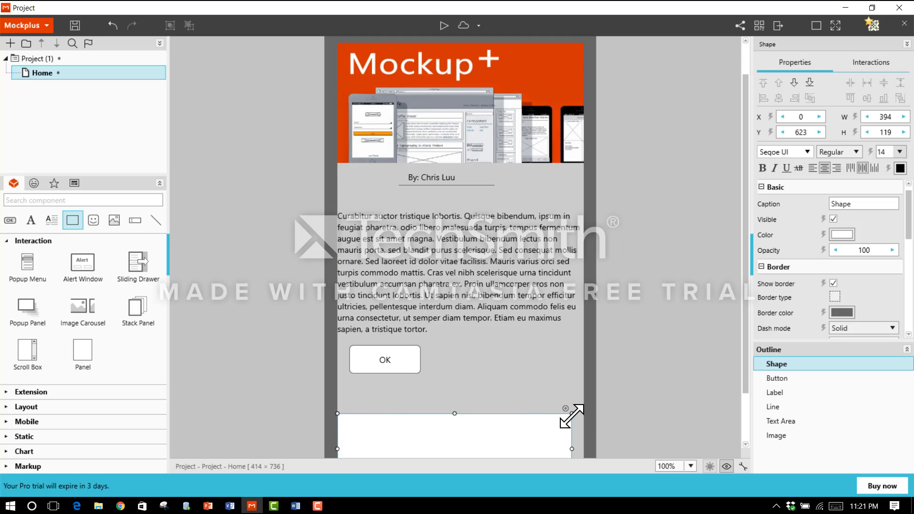
{"action": "left_click_drag", "start_coordinate": [573, 413], "coordinate": [583, 414]}
{"action": "left_click", "coordinate": [634, 406]}
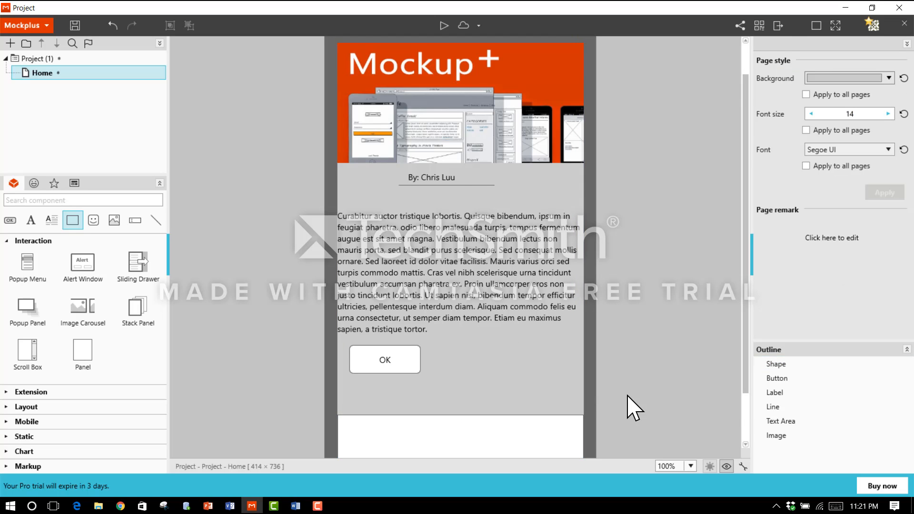
- Place a second 120 x 48 px button inside the white rectangle at the page bottom, at about X 45, Y 687
{"action": "scroll", "coordinate": [628, 406], "scroll_direction": "down", "scroll_amount": 1}
{"action": "left_click", "coordinate": [415, 410]}
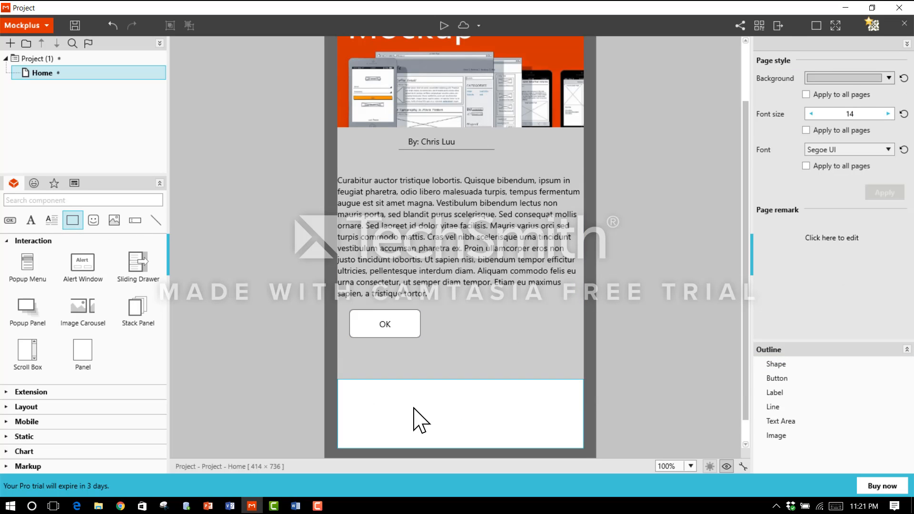
{"action": "left_click", "coordinate": [10, 219]}
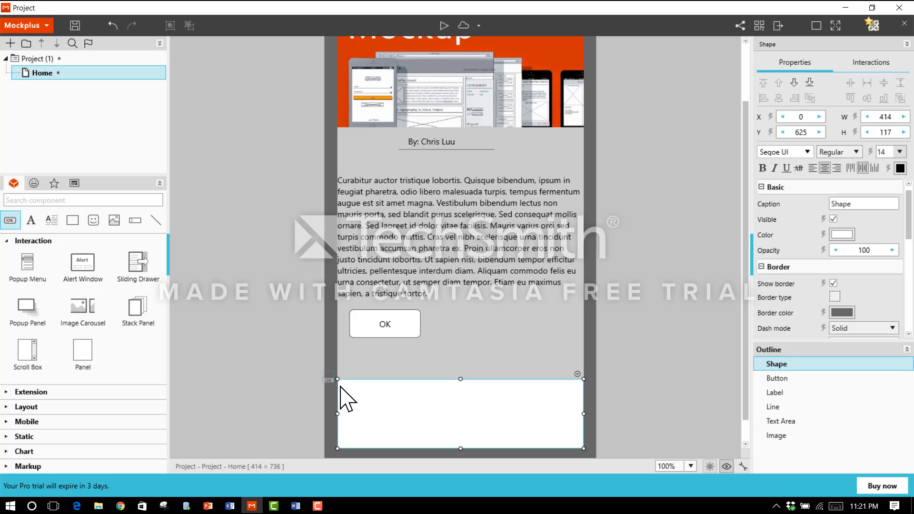
{"action": "left_click", "coordinate": [364, 416]}
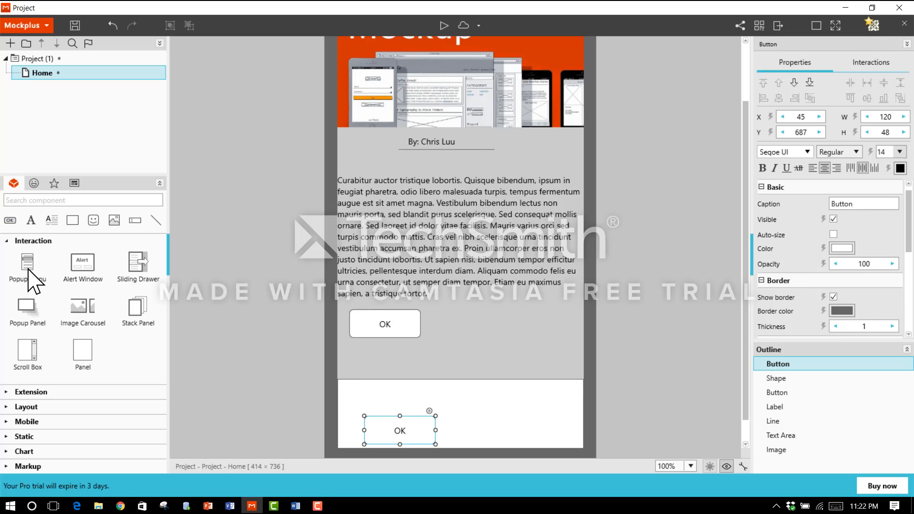
- Add a Popup Menu beside the phone frame and link the button below the text to it, using OnClick with Popup / Close
{"action": "left_click_drag", "start_coordinate": [24, 270], "coordinate": [232, 283]}
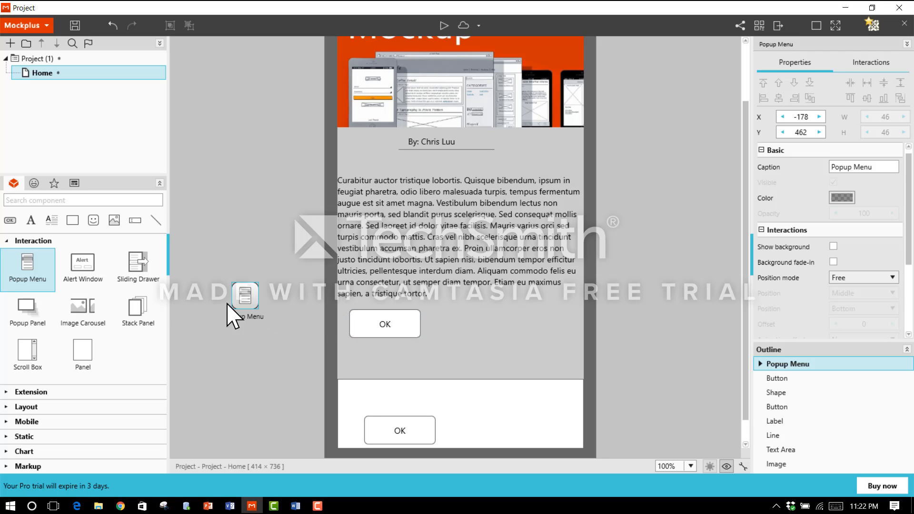
{"action": "left_click", "coordinate": [396, 327]}
{"action": "left_click", "coordinate": [407, 333]}
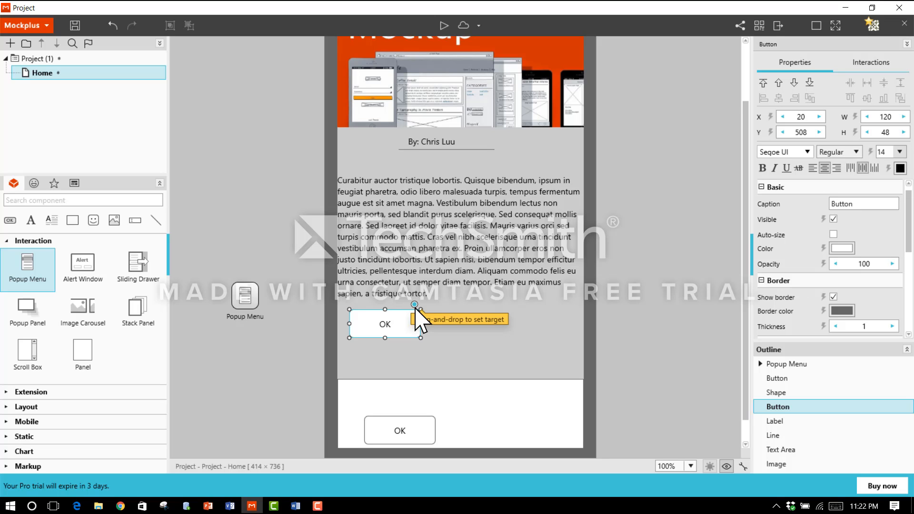
{"action": "left_click_drag", "start_coordinate": [414, 304], "coordinate": [249, 307]}
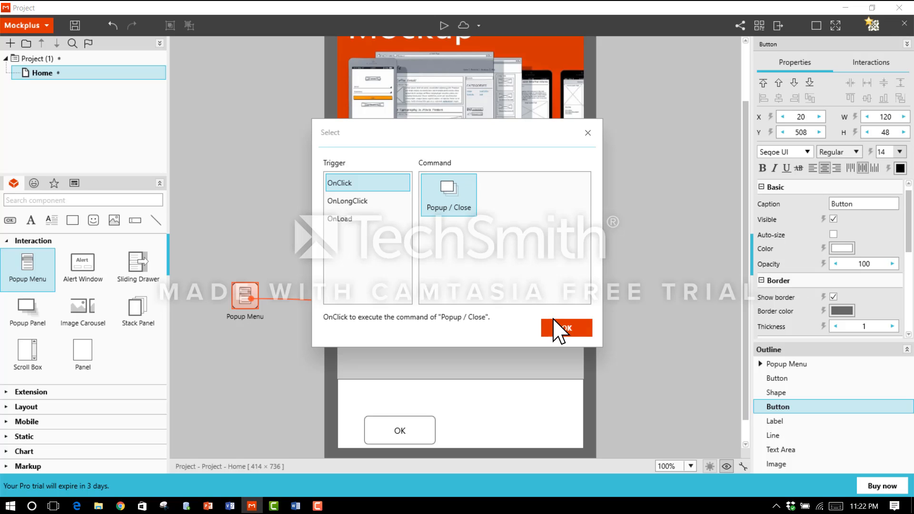
{"action": "left_click", "coordinate": [563, 331]}
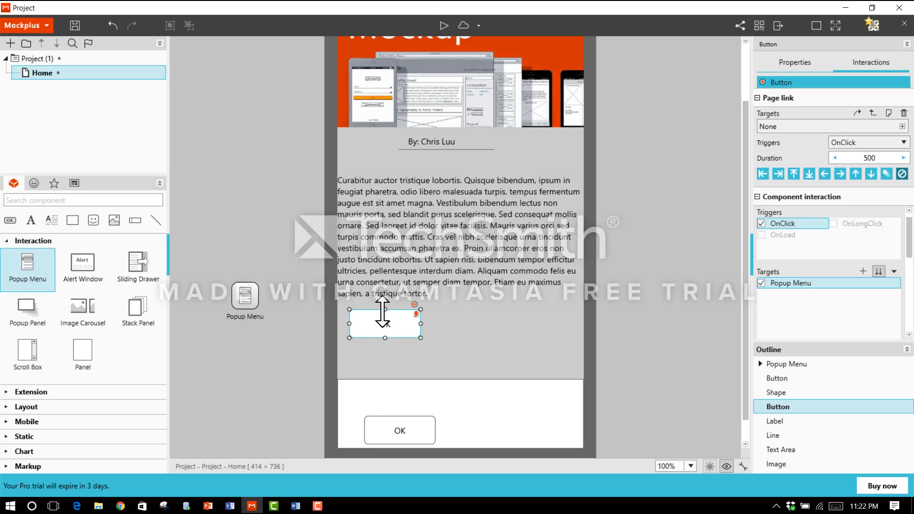
- Open the popup menu component to examine its items on the page, and close it again
{"action": "left_click_drag", "start_coordinate": [247, 314], "coordinate": [196, 253]}
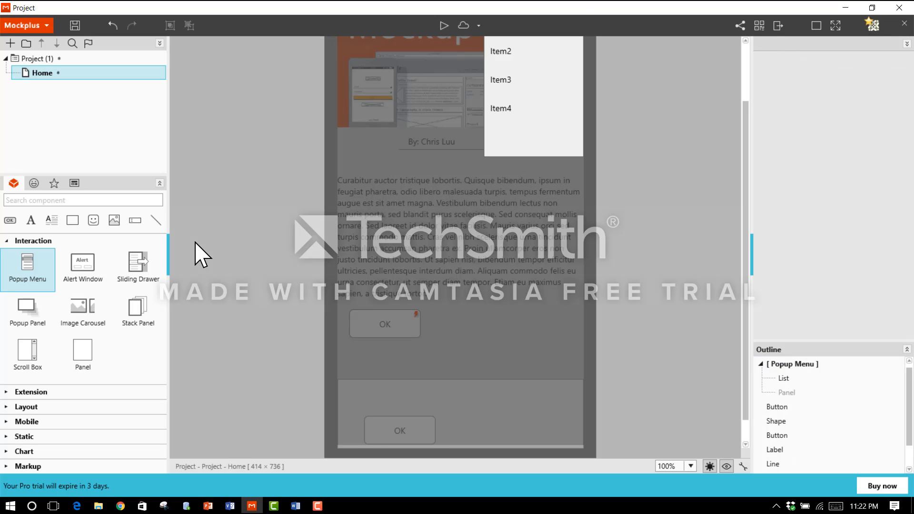
{"action": "scroll", "coordinate": [449, 314], "scroll_direction": "up", "scroll_amount": 2}
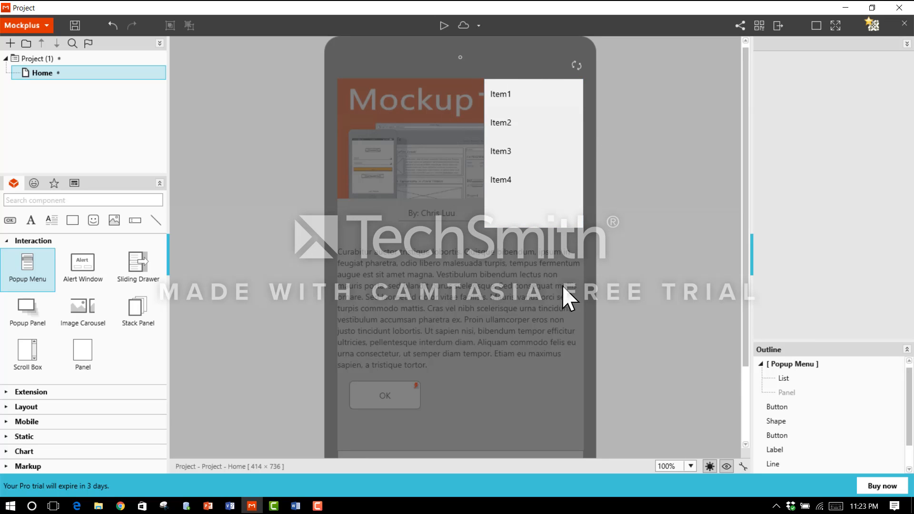
{"action": "left_click", "coordinate": [204, 285]}
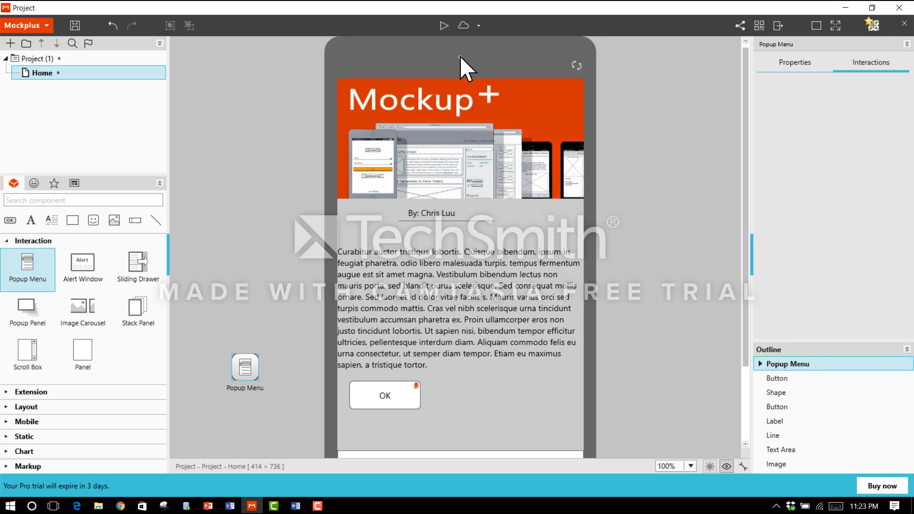
- Preview the project, test the button that opens the popup menu, and exit the preview
{"action": "left_click", "coordinate": [443, 26]}
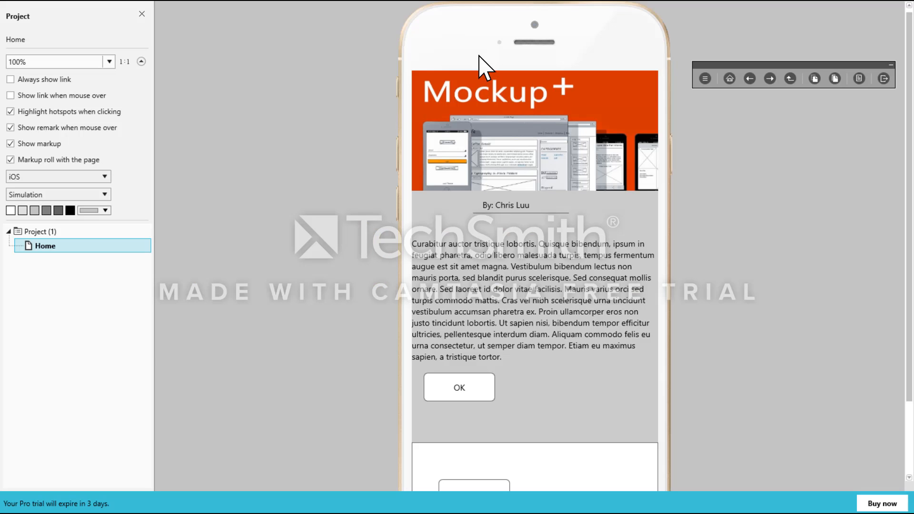
{"action": "left_click", "coordinate": [471, 386]}
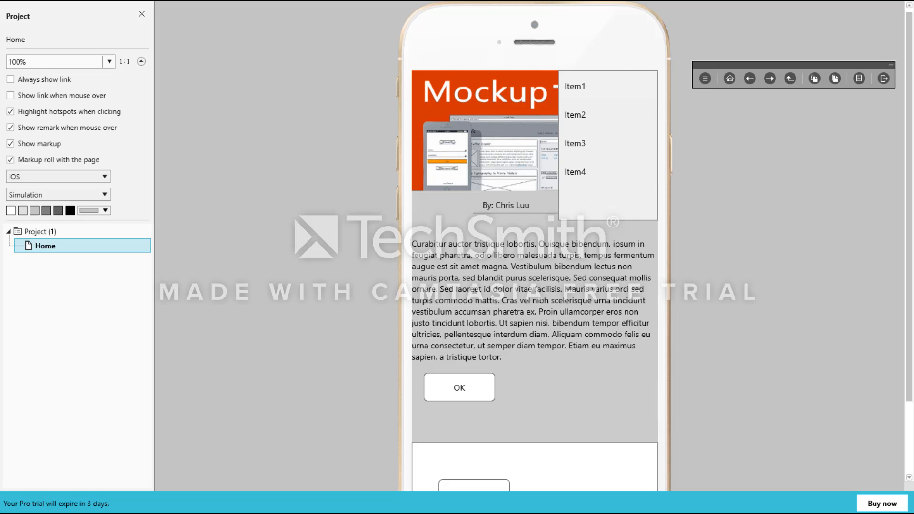
{"action": "key", "text": "Escape"}
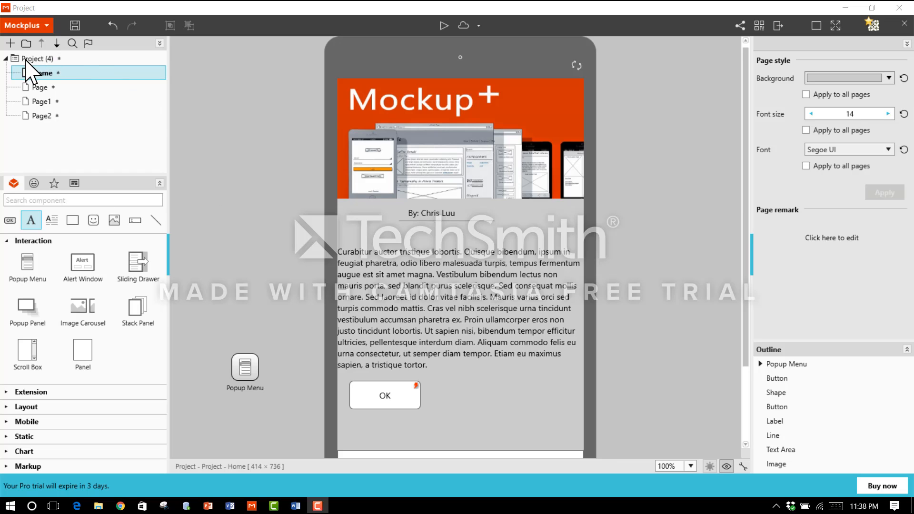
- Search the components for "tab bar" and place a Tab Bar over the top of the banner image on the Home page
{"action": "mouse_move", "coordinate": [60, 116]}
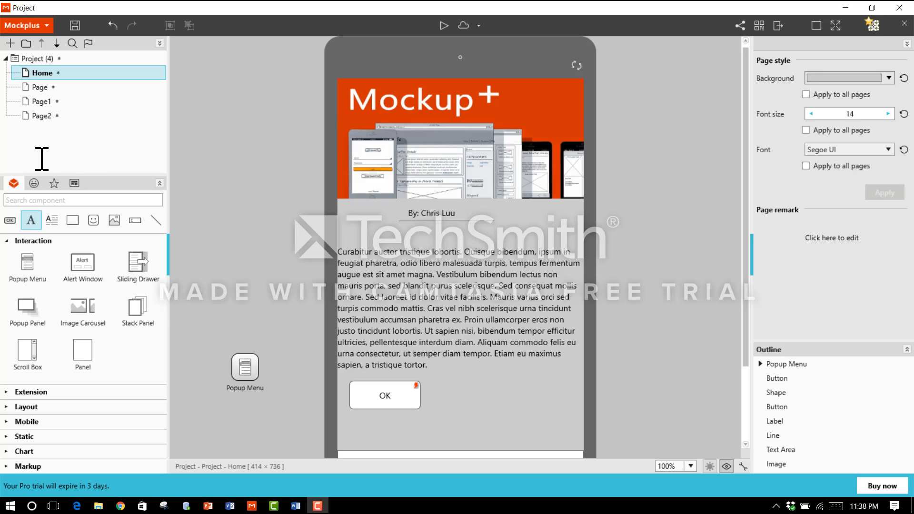
{"action": "left_click", "coordinate": [40, 160]}
{"action": "type", "text": "tab bar"}
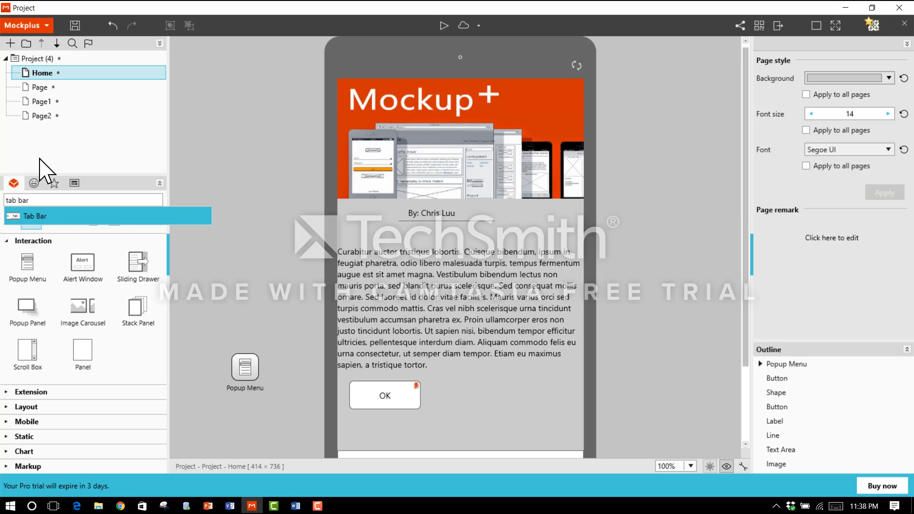
{"action": "left_click", "coordinate": [53, 218]}
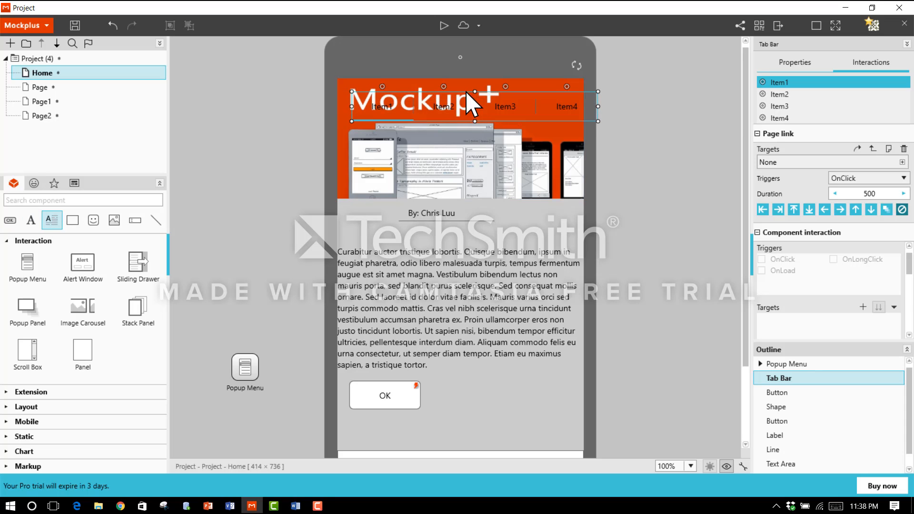
- Move the Tab Bar below the OK button, fitted within the phone screen's width, and rename its items Page, Page1 and Page2
{"action": "left_click_drag", "start_coordinate": [452, 90], "coordinate": [361, 84]}
{"action": "left_click", "coordinate": [466, 119]}
{"action": "left_click_drag", "start_coordinate": [467, 119], "coordinate": [442, 444]}
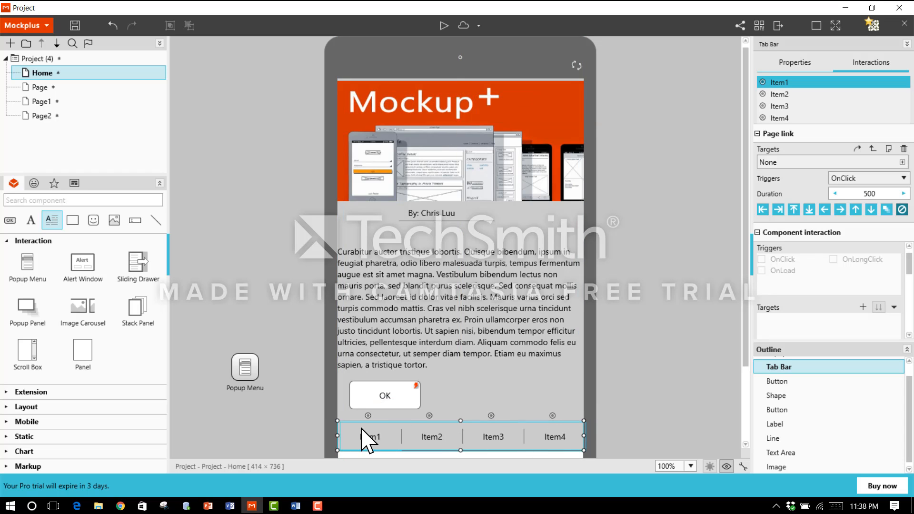
{"action": "double_click", "coordinate": [369, 436]}
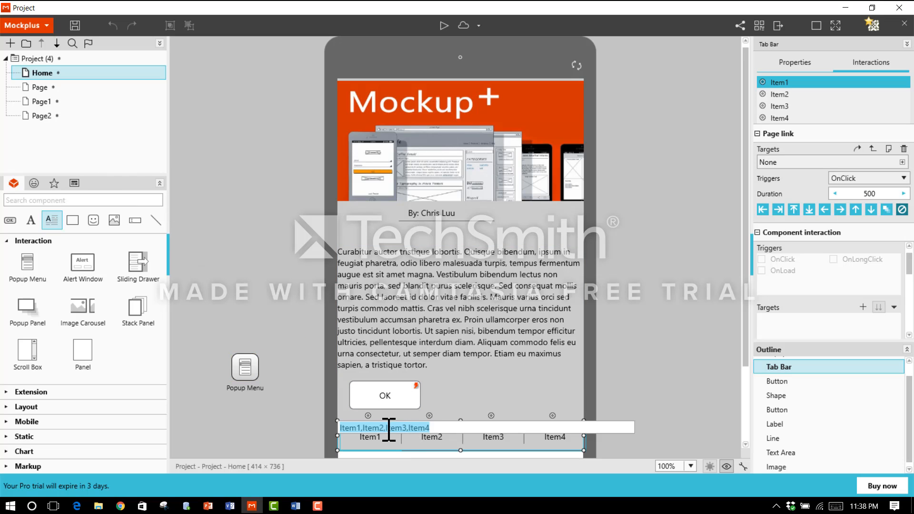
{"action": "type", "text": "Pa"}
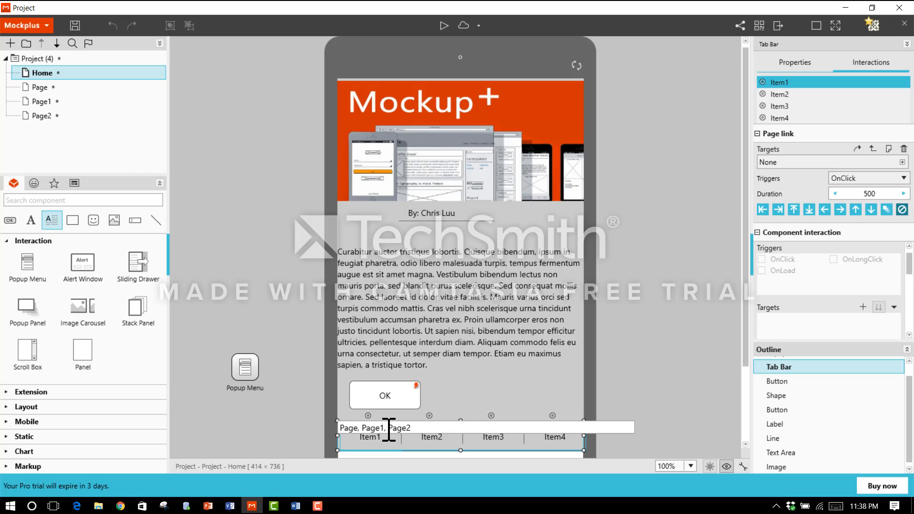
{"action": "type", "text": "ge, Page1, Page2"}
{"action": "left_click", "coordinate": [617, 404]}
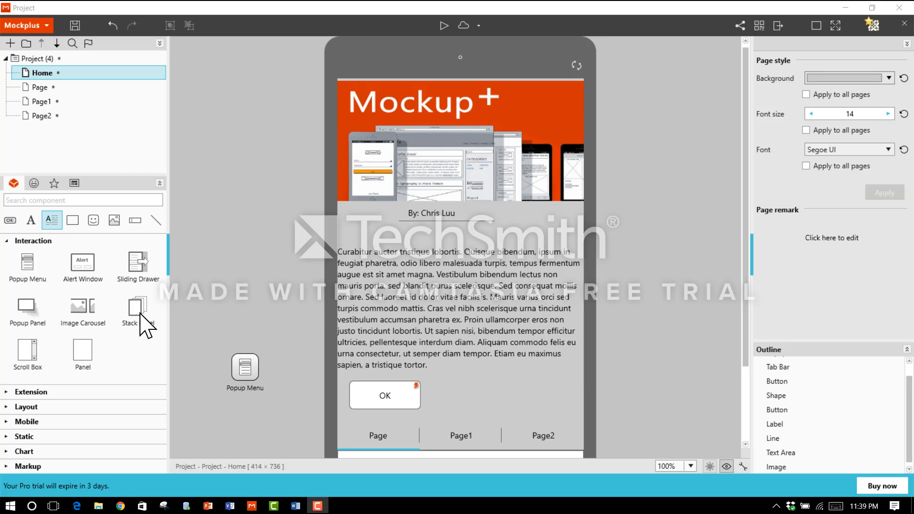
- Add a Stack Panel to the Home page and resize it to cover the phone screen down to the Tab Bar's lower edge
{"action": "left_click", "coordinate": [187, 319]}
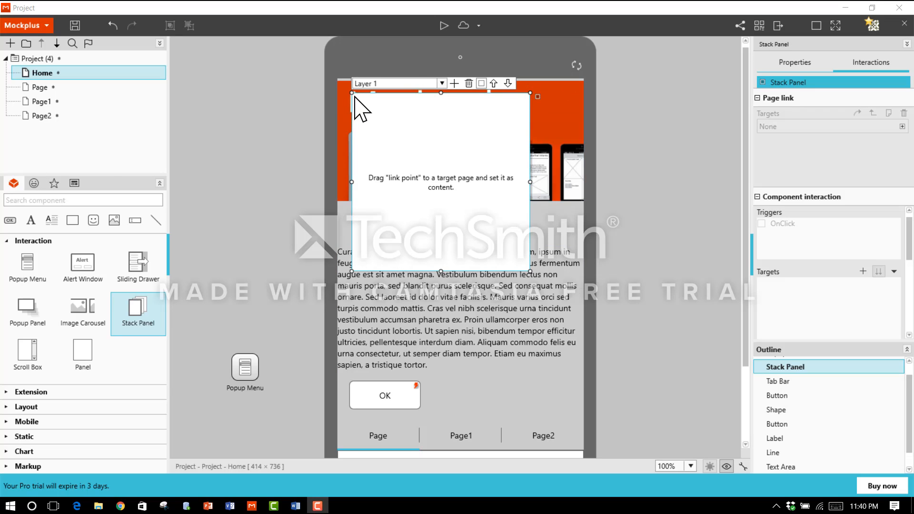
{"action": "left_click_drag", "start_coordinate": [352, 93], "coordinate": [337, 79]}
{"action": "left_click_drag", "start_coordinate": [529, 270], "coordinate": [585, 450]}
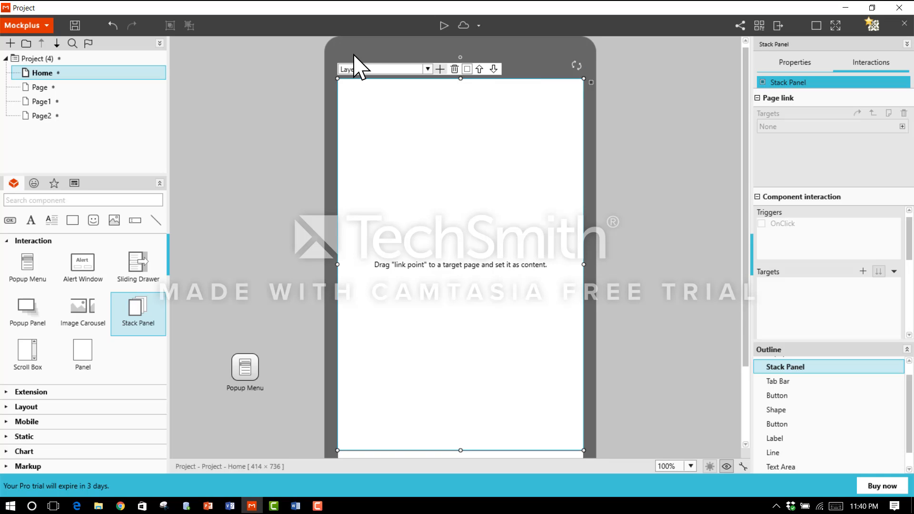
- Link the Stack Panel's Layer 1, Layer 2 and Layer 3 to the pages Page, Page1 and Page2 respectively
{"action": "left_click", "coordinate": [427, 69]}
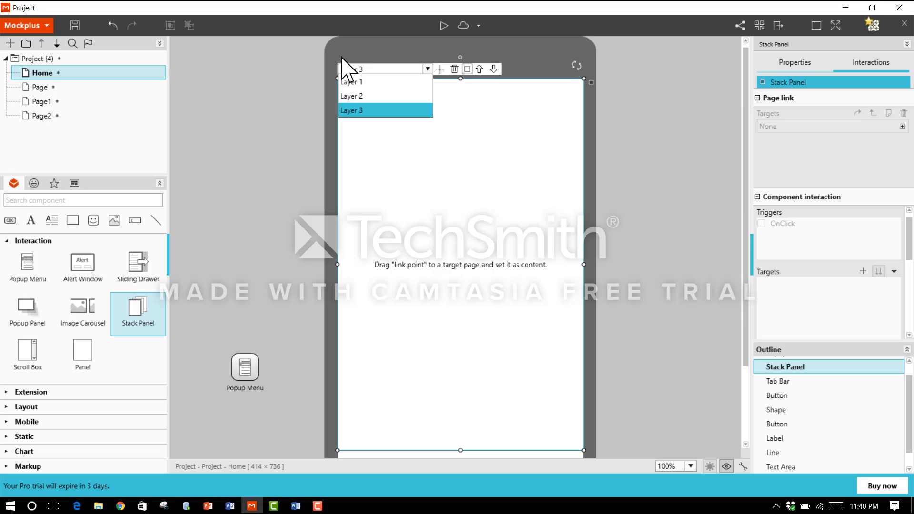
{"action": "left_click", "coordinate": [343, 67]}
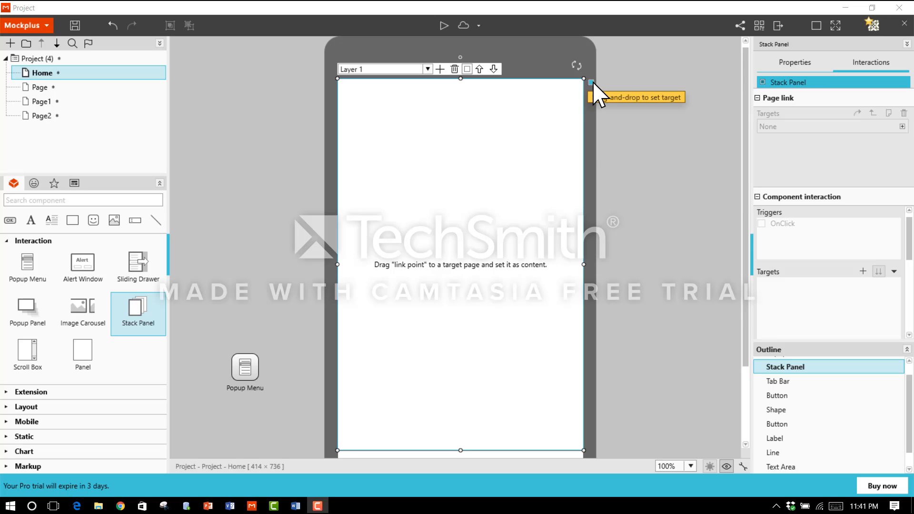
{"action": "left_click_drag", "start_coordinate": [593, 83], "coordinate": [89, 92]}
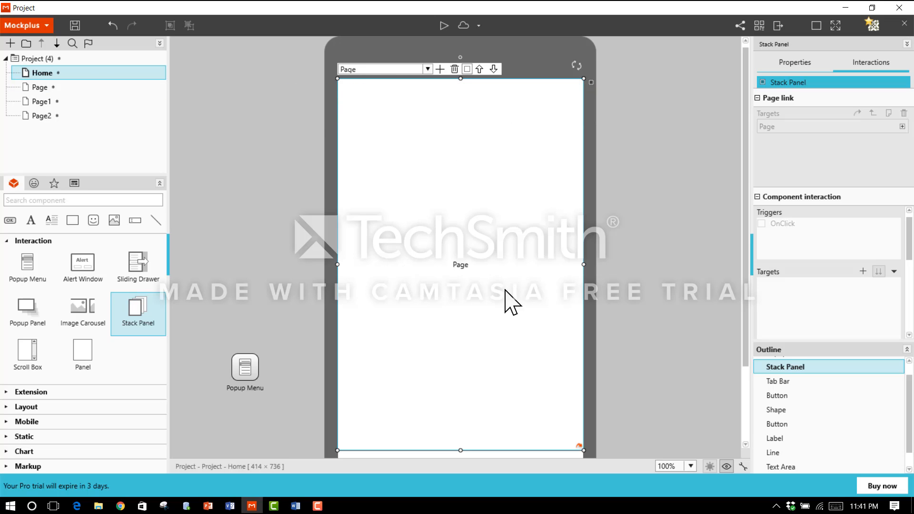
{"action": "left_click", "coordinate": [427, 69]}
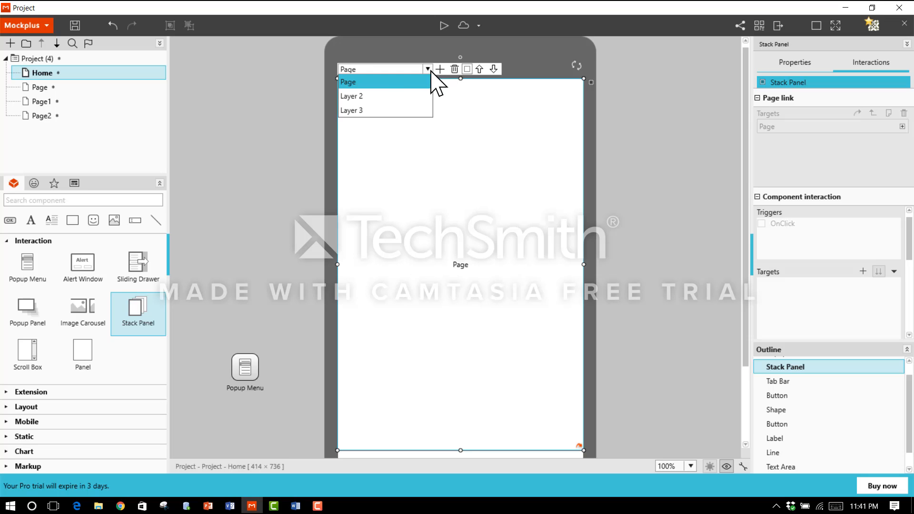
{"action": "left_click", "coordinate": [364, 96]}
{"action": "left_click_drag", "start_coordinate": [590, 82], "coordinate": [89, 102]}
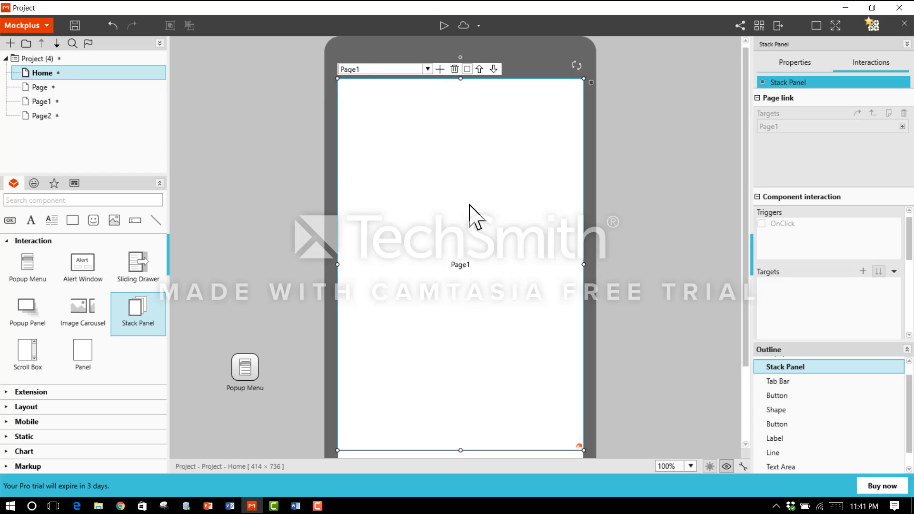
{"action": "left_click", "coordinate": [427, 69]}
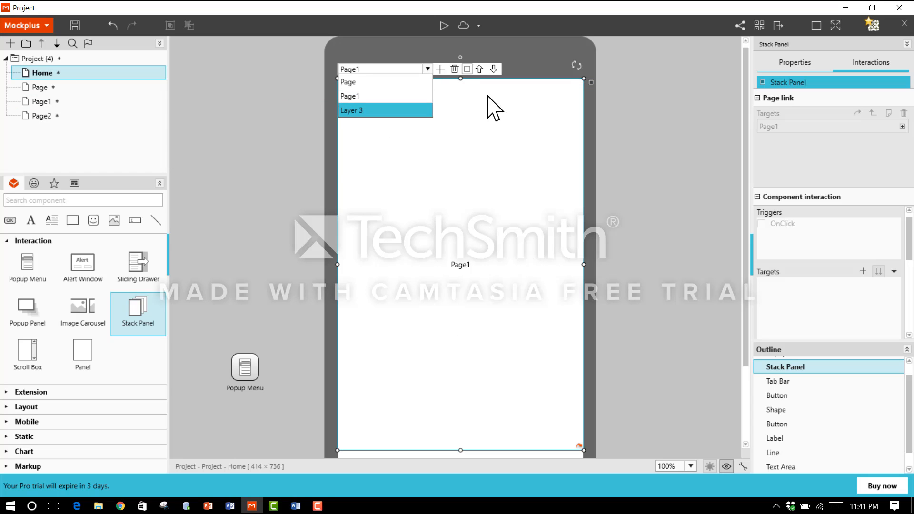
{"action": "left_click", "coordinate": [398, 114]}
{"action": "left_click_drag", "start_coordinate": [593, 85], "coordinate": [75, 119]}
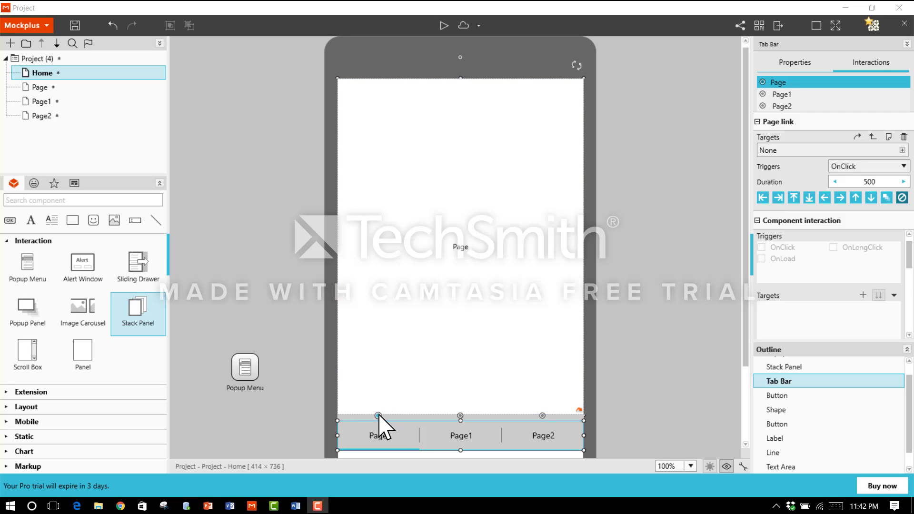
- Link the Tab Bar items Page, Page1 and Page2 to the matching Stack Panel layers, using OnClick with Switch content
{"action": "left_click_drag", "start_coordinate": [377, 416], "coordinate": [380, 91]}
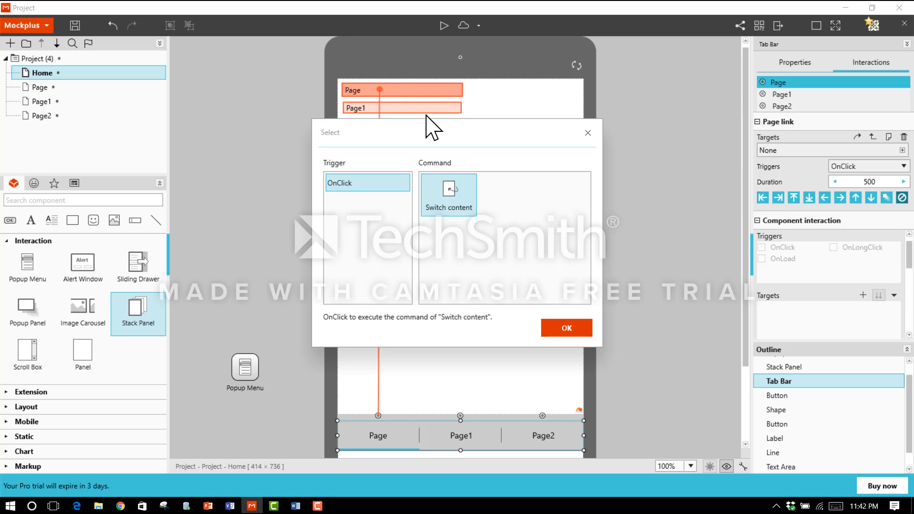
{"action": "left_click", "coordinate": [566, 328]}
{"action": "left_click_drag", "start_coordinate": [460, 415], "coordinate": [416, 109]}
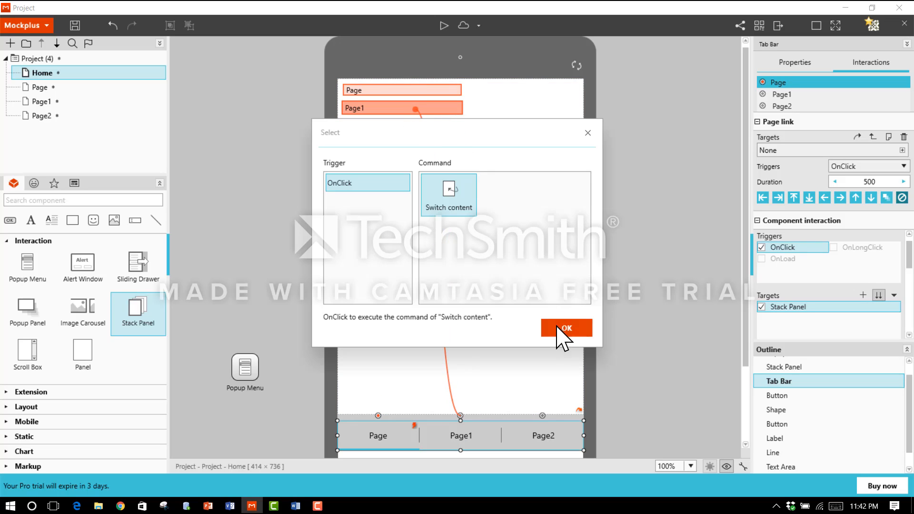
{"action": "left_click", "coordinate": [563, 328]}
{"action": "left_click_drag", "start_coordinate": [542, 415], "coordinate": [425, 127]}
{"action": "left_click", "coordinate": [567, 328]}
{"action": "left_click", "coordinate": [350, 276]}
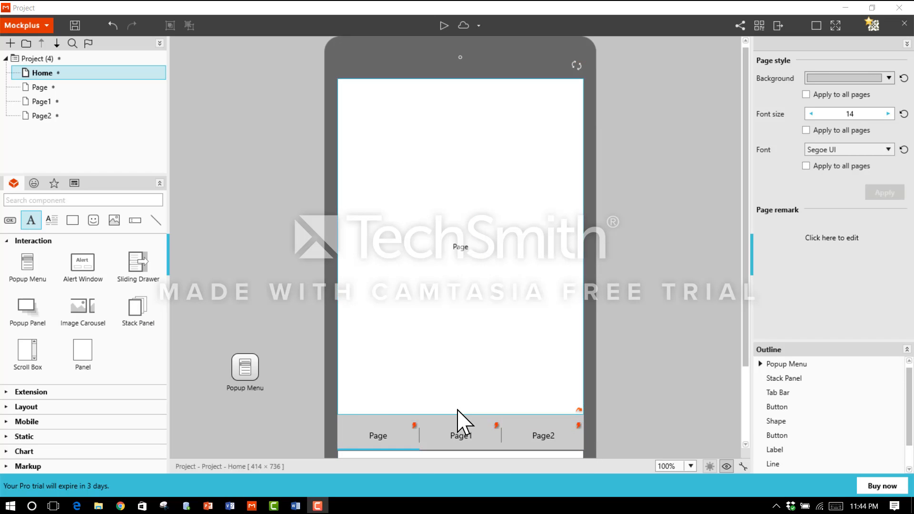
- Preview the project and test the Page1 and Page2 tabs for switching the Stack Panel's content
{"action": "left_click", "coordinate": [443, 29]}
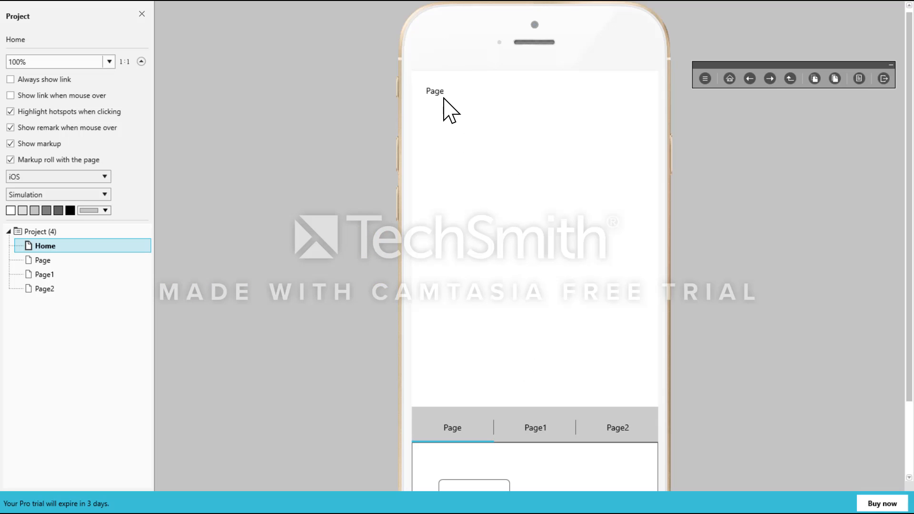
{"action": "left_click", "coordinate": [540, 431]}
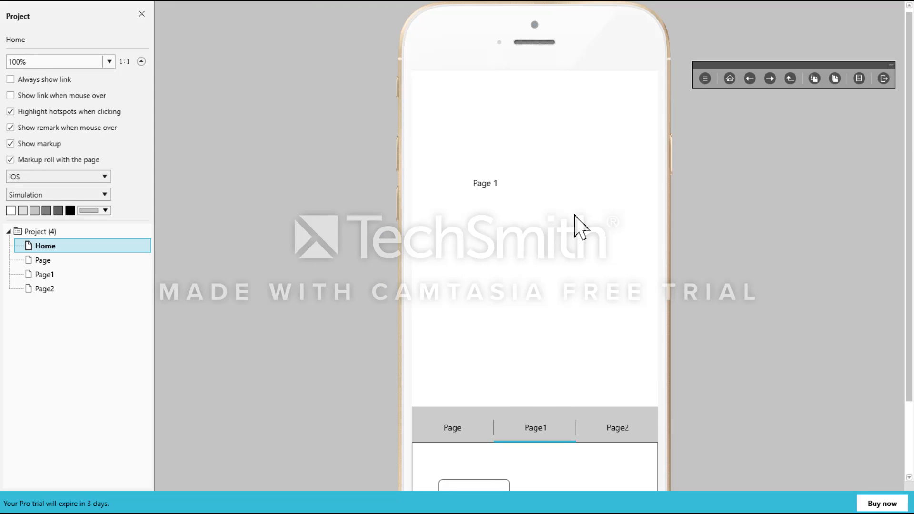
{"action": "left_click", "coordinate": [614, 429]}
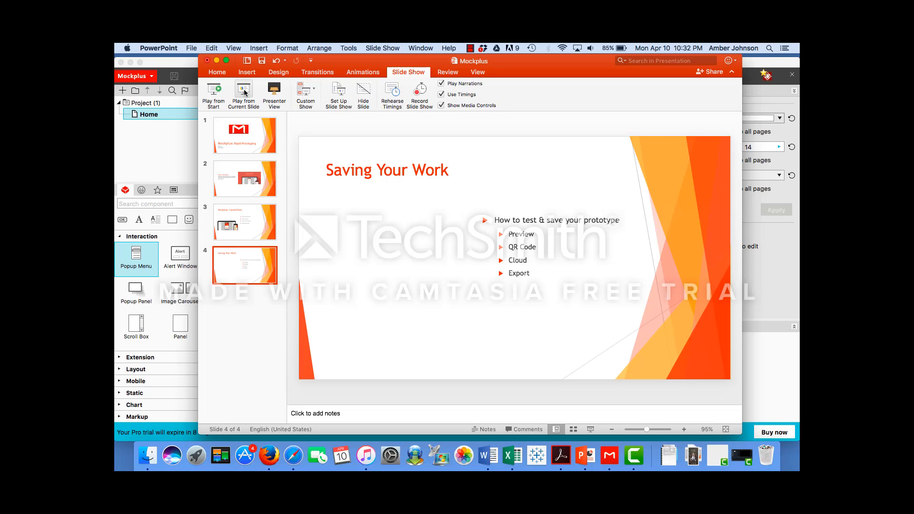
- Switch to PowerPoint and start the slide show from the "Saving Your Work" slide
{"action": "left_click", "coordinate": [244, 93]}
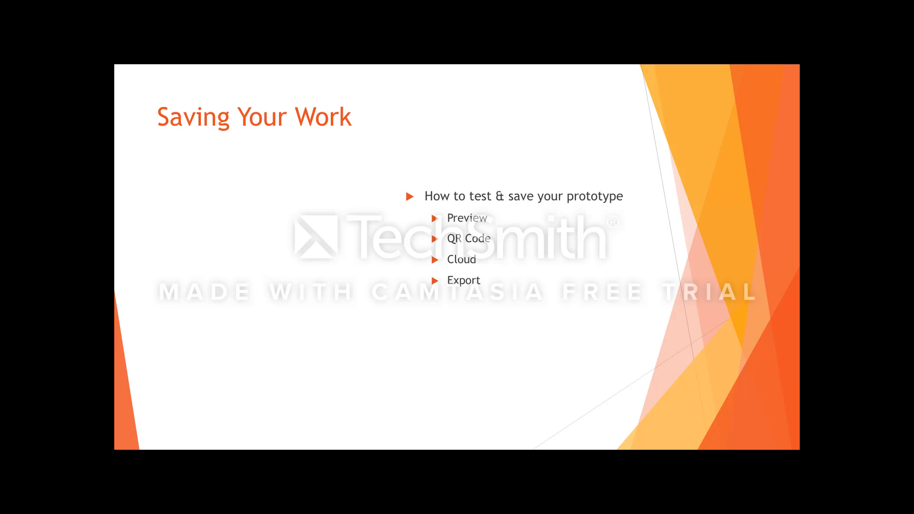
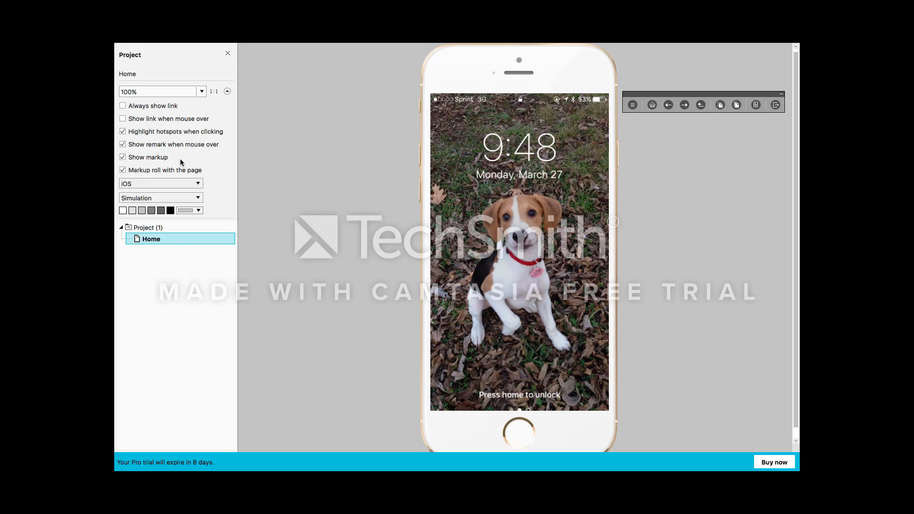
- Examine the zoom levels in the Mockplus preview, and view the prototype in the Android device frame before returning to iOS
{"action": "left_click", "coordinate": [202, 92]}
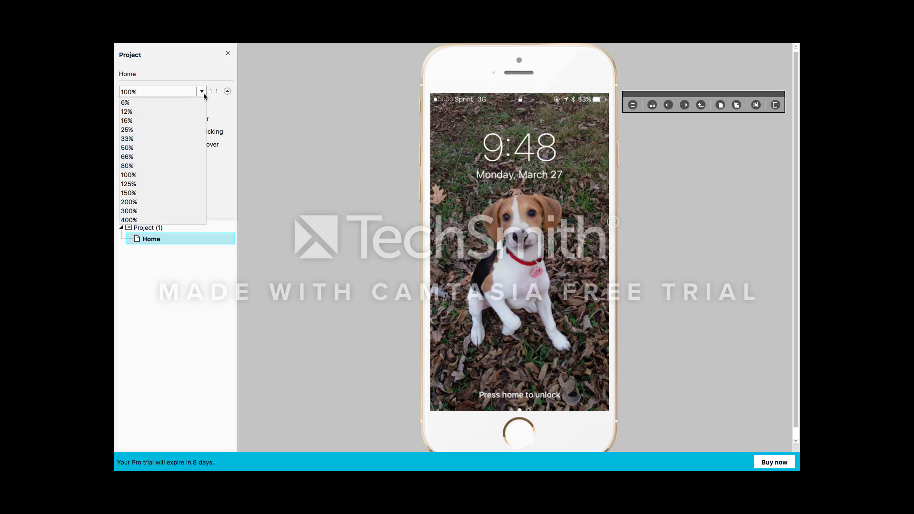
{"action": "left_click", "coordinate": [204, 94]}
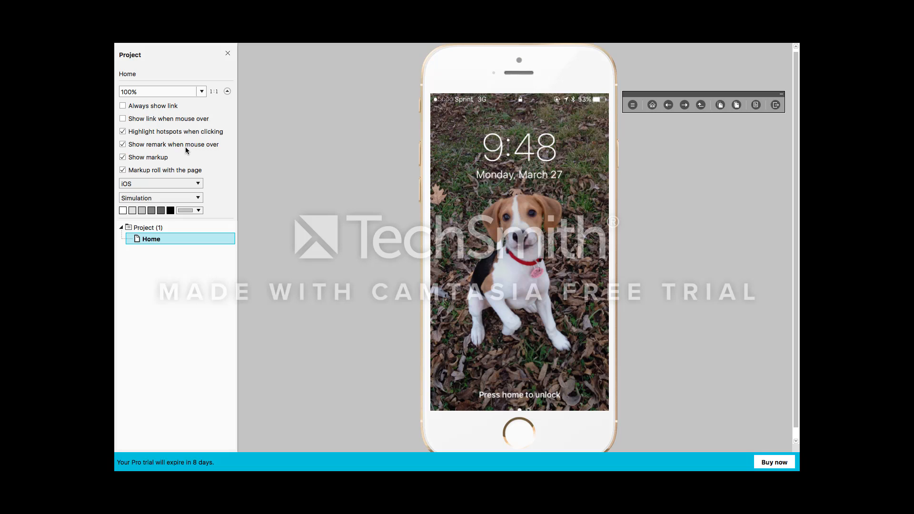
{"action": "left_click", "coordinate": [199, 185]}
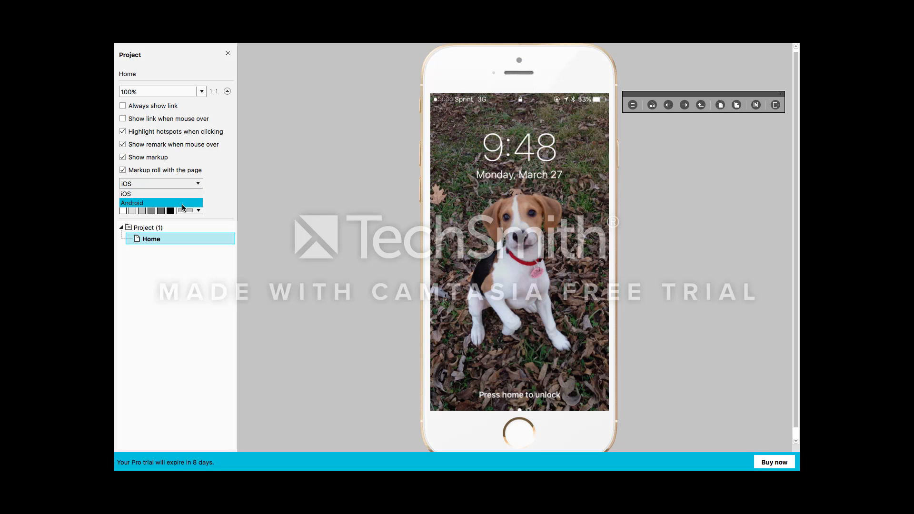
{"action": "left_click", "coordinate": [183, 204]}
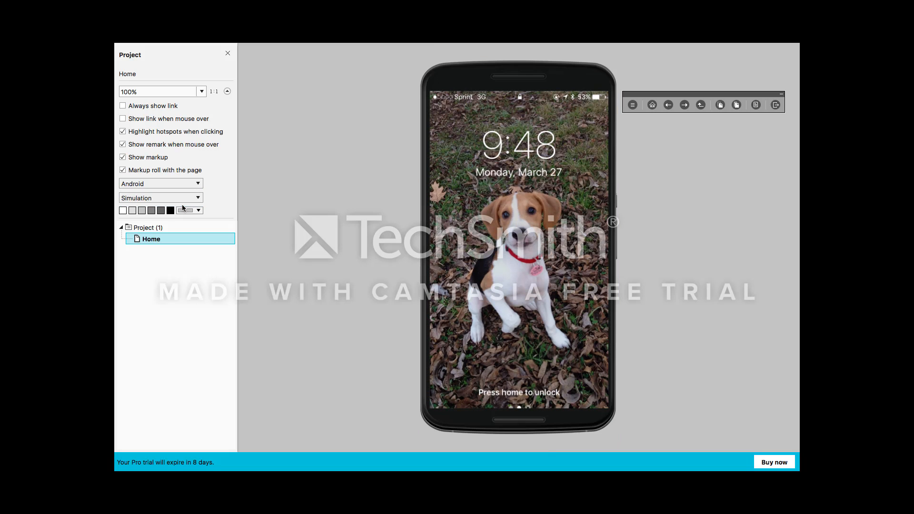
{"action": "left_click", "coordinate": [199, 185]}
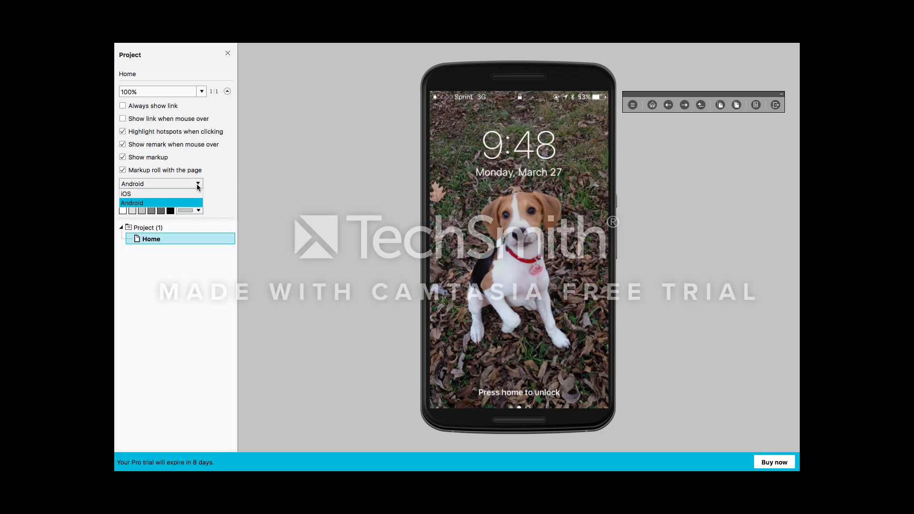
{"action": "left_click", "coordinate": [187, 197]}
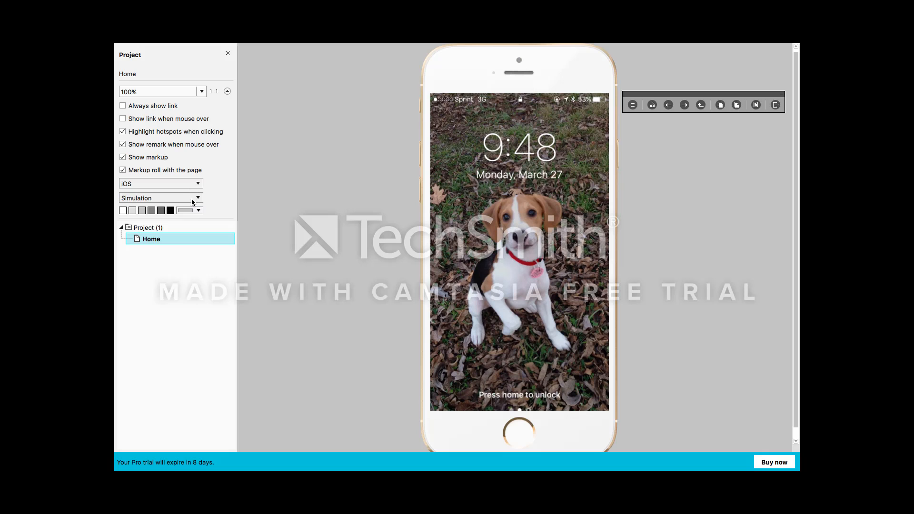
- Compare the Wireframe, Simulation and None frame styles in the iOS preview, return to Simulation, and select the project root
{"action": "left_click", "coordinate": [197, 202]}
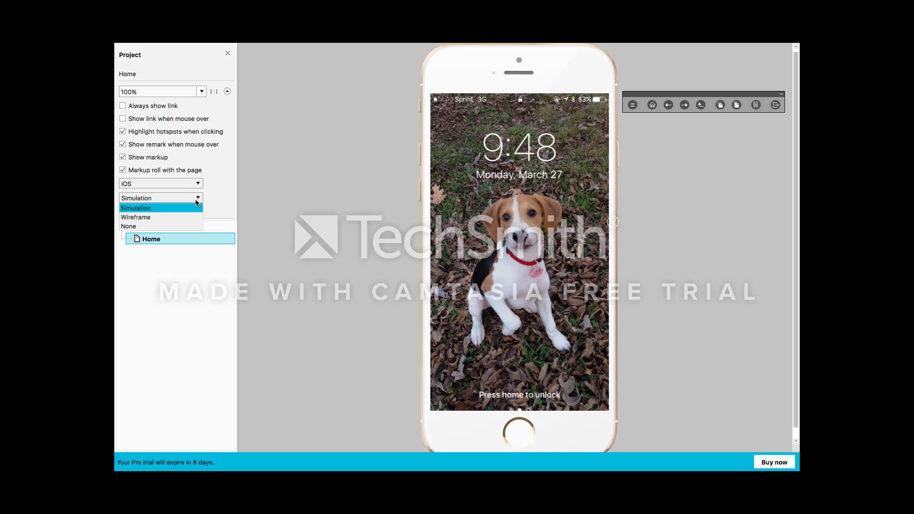
{"action": "left_click", "coordinate": [180, 217]}
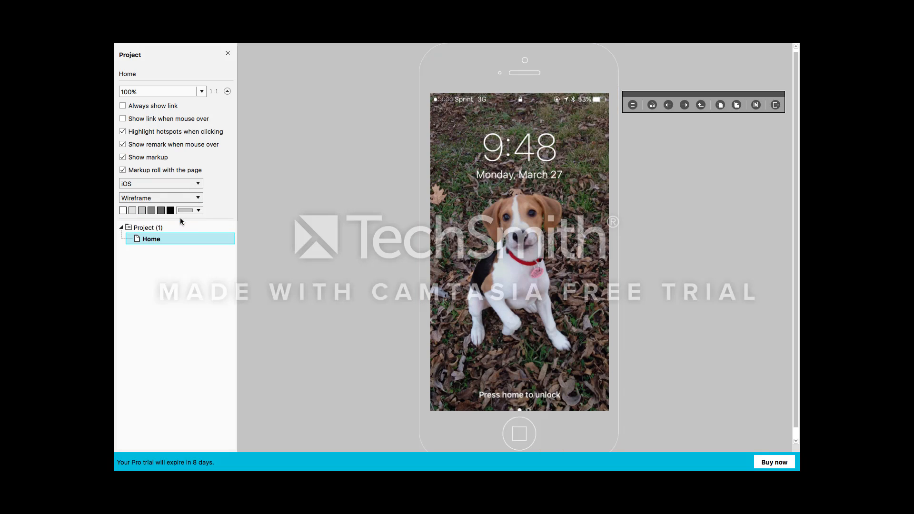
{"action": "left_click", "coordinate": [198, 198]}
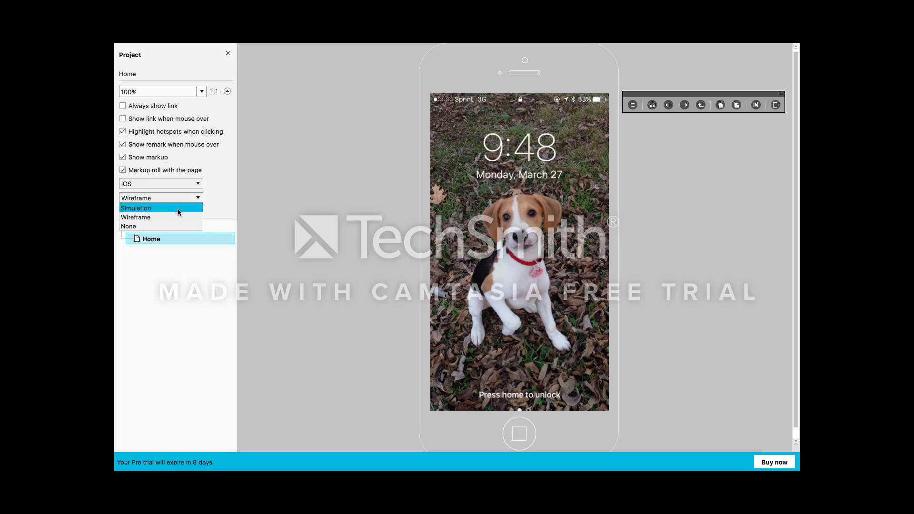
{"action": "left_click", "coordinate": [173, 228]}
{"action": "left_click", "coordinate": [192, 199]}
{"action": "left_click", "coordinate": [186, 219]}
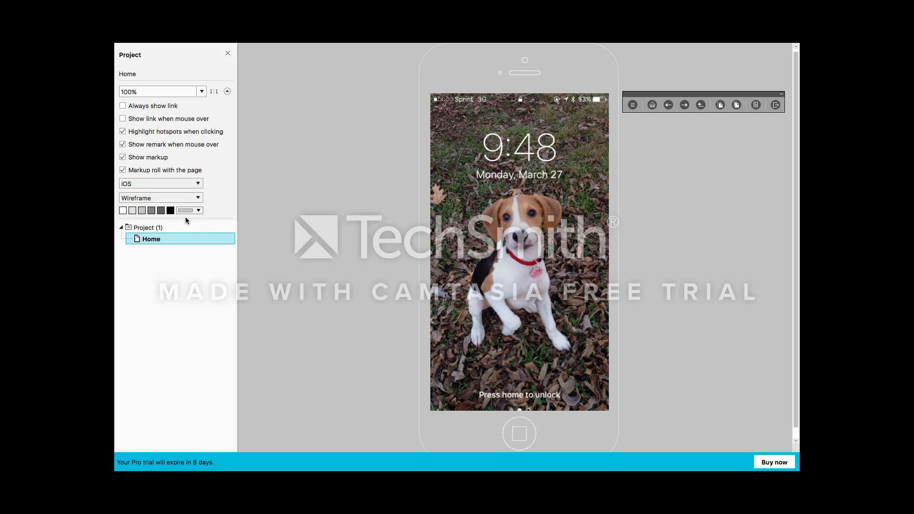
{"action": "left_click", "coordinate": [197, 199]}
{"action": "left_click", "coordinate": [188, 208]}
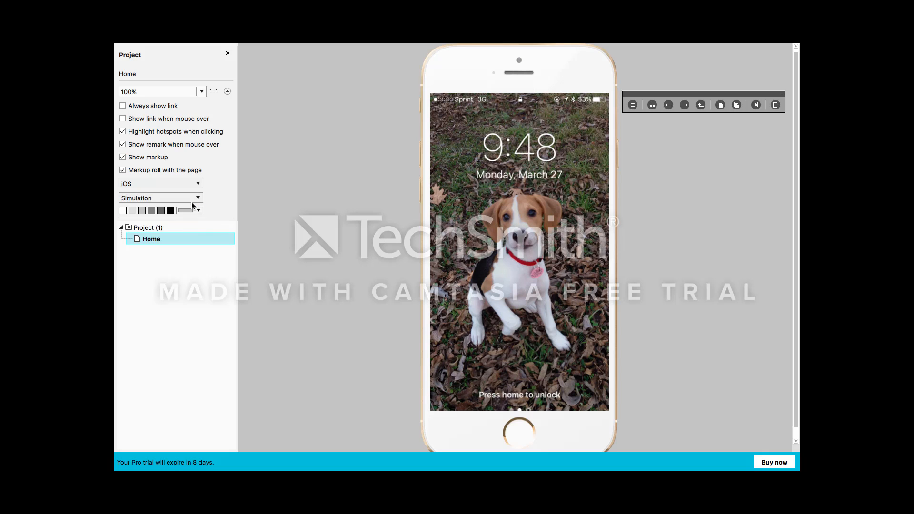
{"action": "left_click", "coordinate": [197, 200]}
{"action": "left_click", "coordinate": [183, 226]}
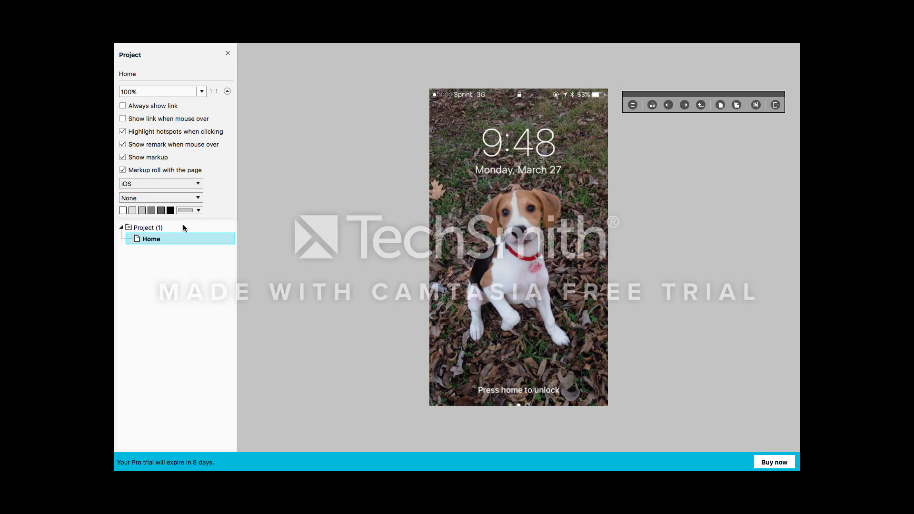
{"action": "left_click", "coordinate": [198, 198]}
{"action": "left_click", "coordinate": [186, 208]}
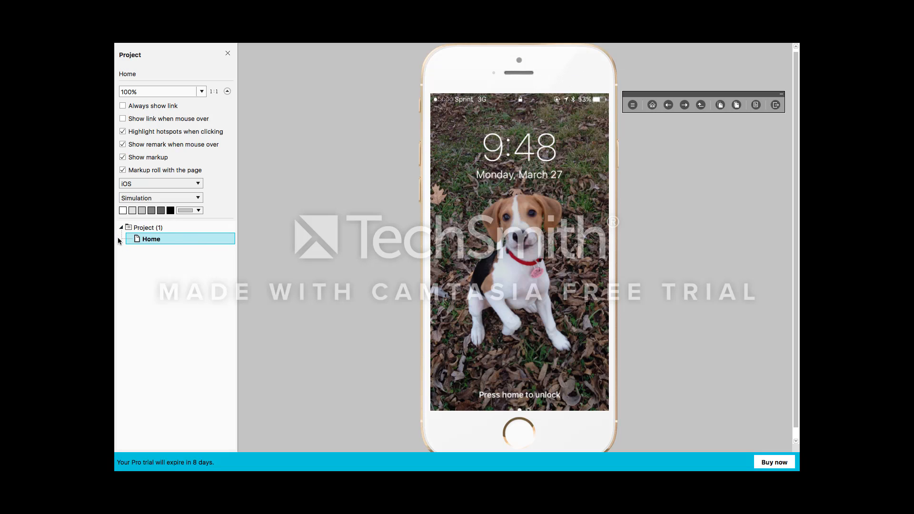
{"action": "left_click", "coordinate": [149, 229]}
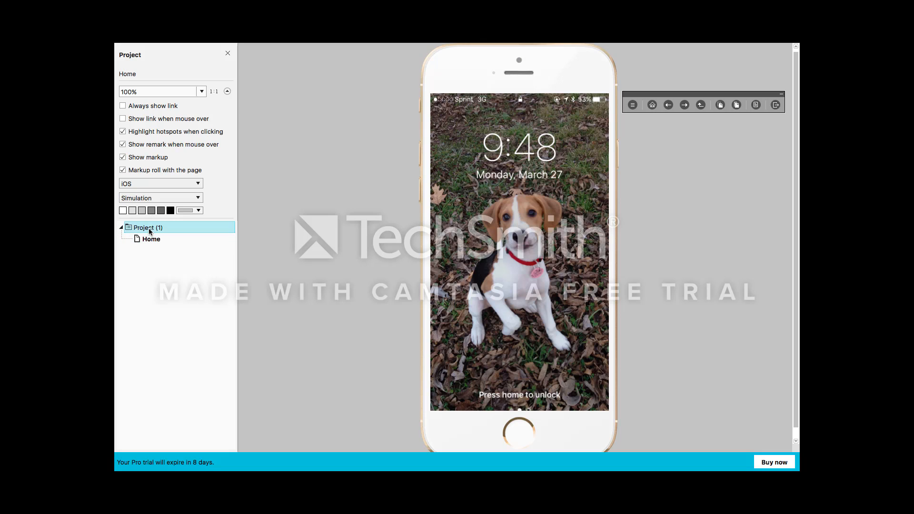
- Select the Home page, leave the preview, and display the QR code for viewing the prototype on a phone
{"action": "left_click", "coordinate": [148, 238]}
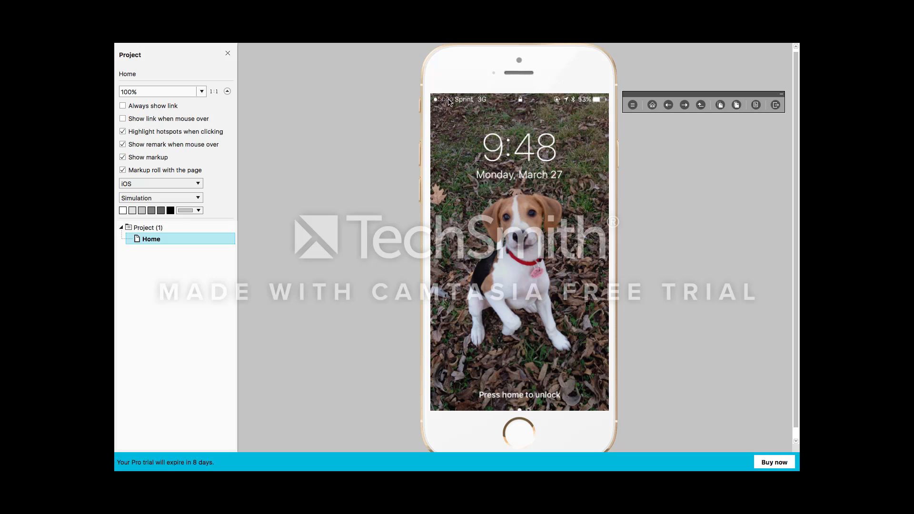
{"action": "left_click", "coordinate": [645, 95]}
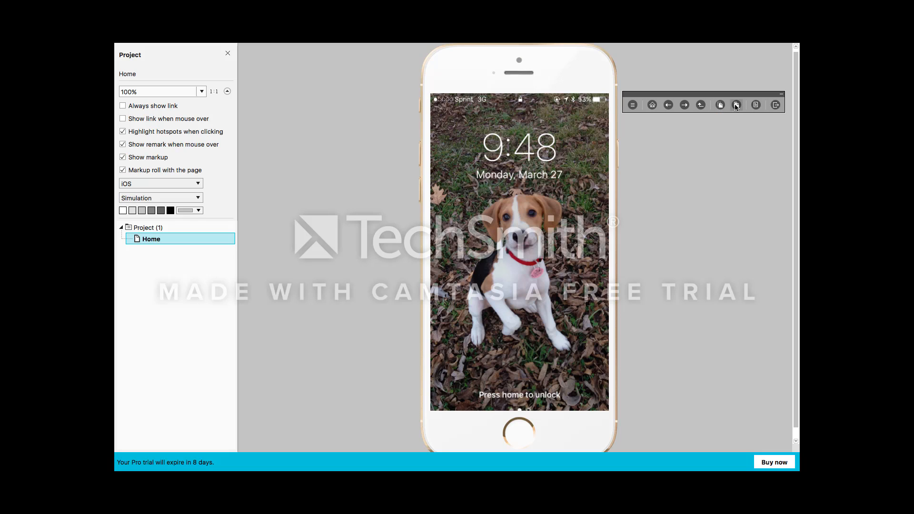
{"action": "left_click", "coordinate": [775, 106]}
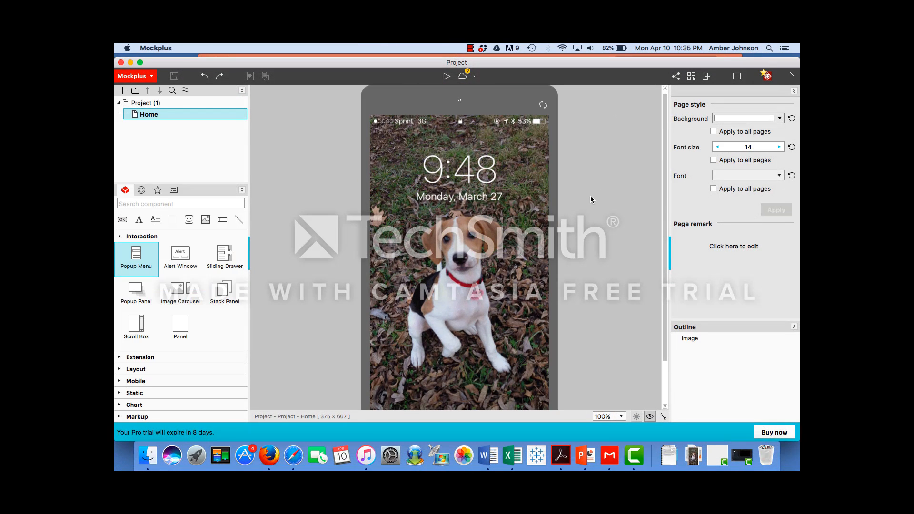
{"action": "left_click", "coordinate": [690, 77]}
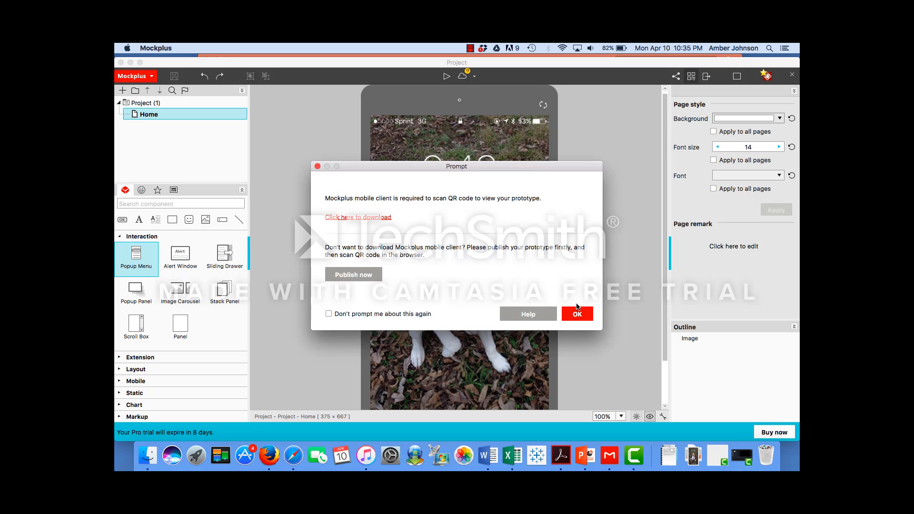
{"action": "left_click", "coordinate": [575, 315]}
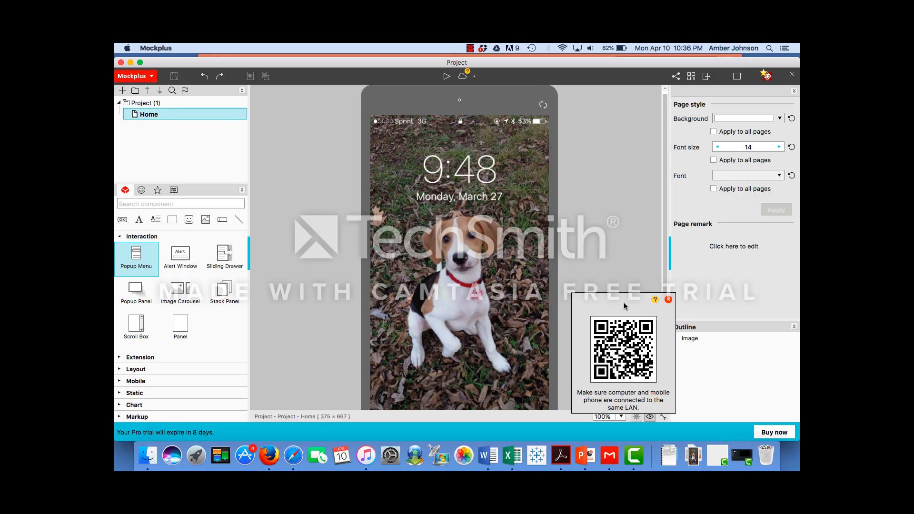
- Preview the project in the Android device frame and return to the editor
{"action": "left_click", "coordinate": [446, 76]}
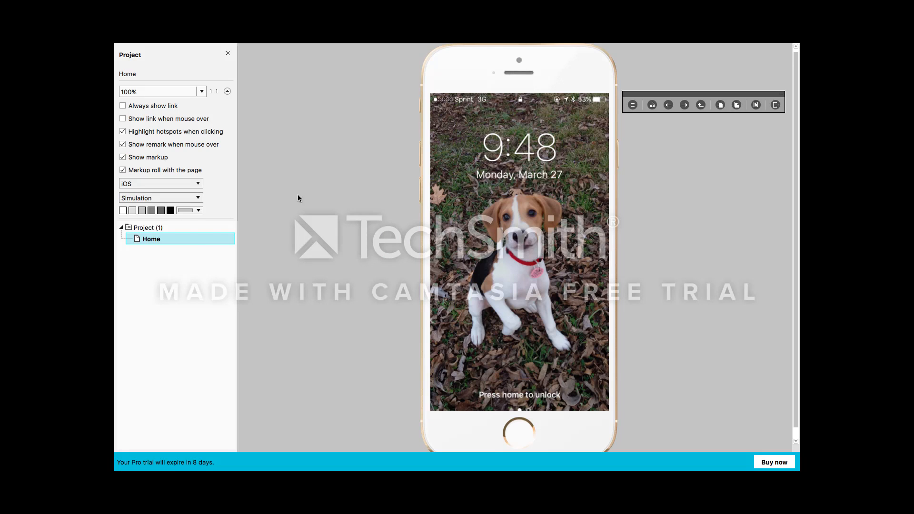
{"action": "left_click", "coordinate": [186, 183]}
{"action": "left_click", "coordinate": [180, 202]}
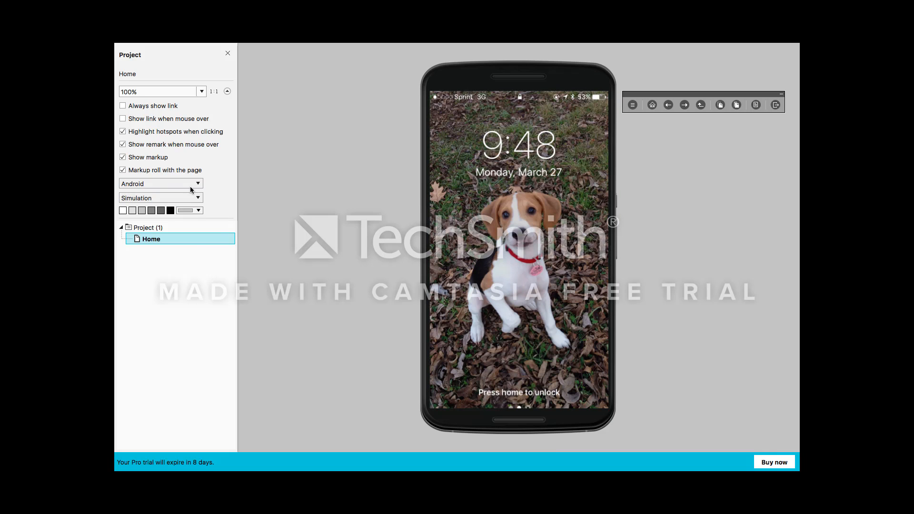
{"action": "key", "text": "Escape"}
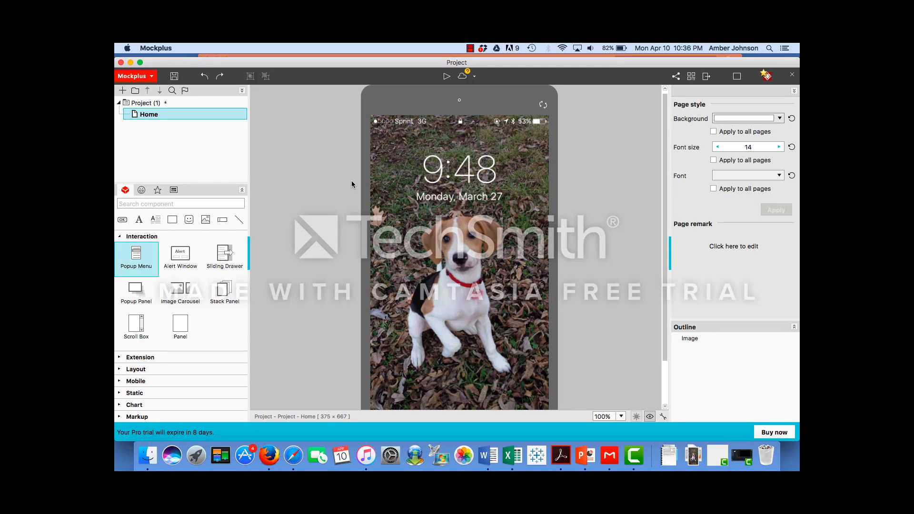
- Open the Cloud Sync feature's information and dismiss it without upgrading
{"action": "left_click", "coordinate": [463, 77]}
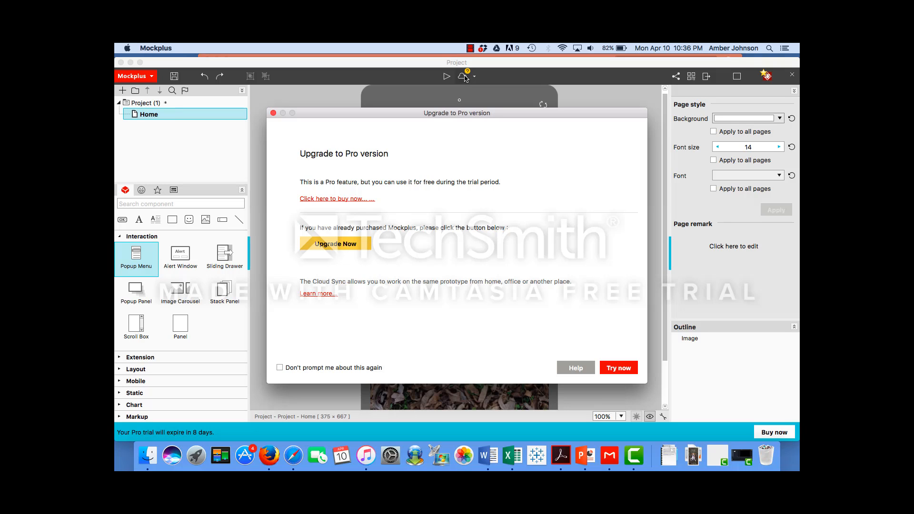
{"action": "left_click", "coordinate": [273, 113]}
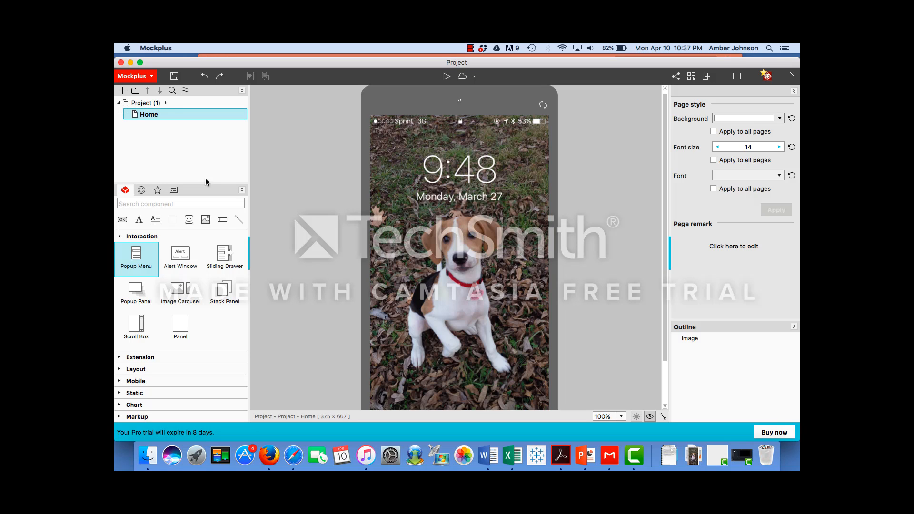
- Examine the image export settings, trying the options for opening the folder after exporting and including markups, and cancel the export
{"action": "left_click", "coordinate": [150, 77]}
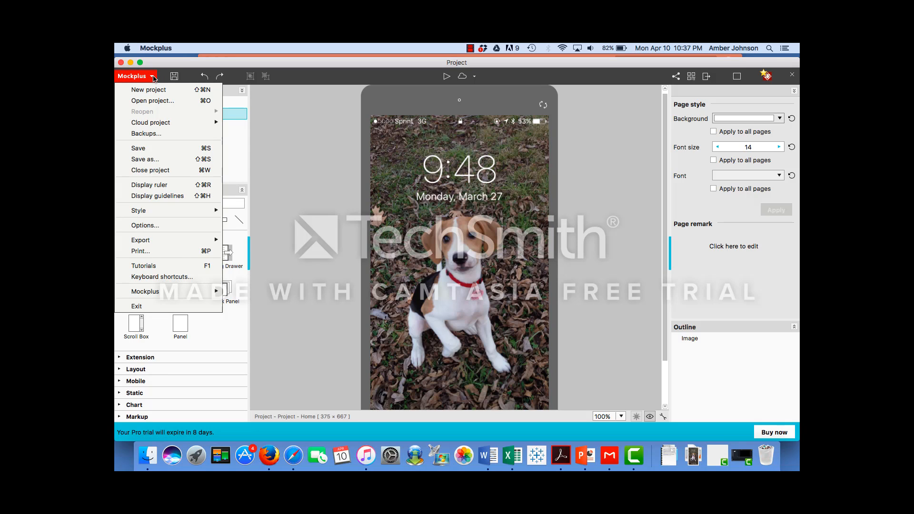
{"action": "mouse_move", "coordinate": [155, 240]}
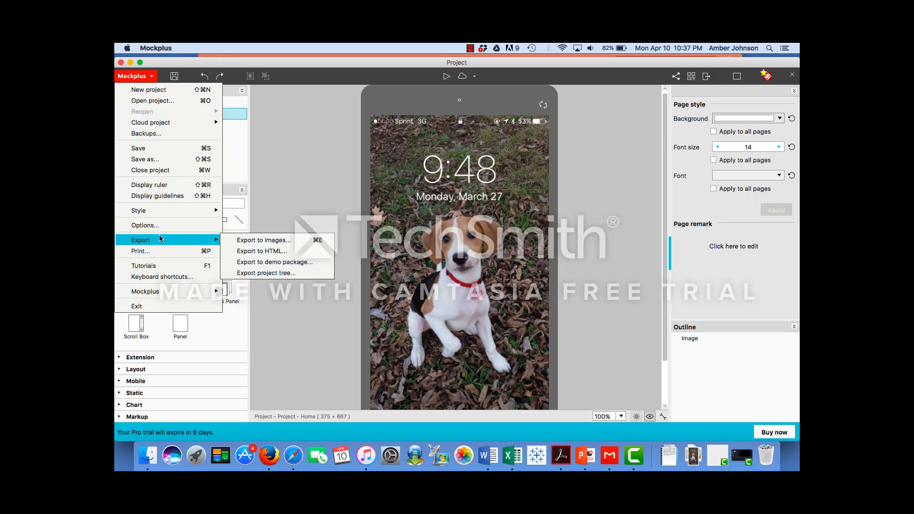
{"action": "left_click", "coordinate": [248, 243]}
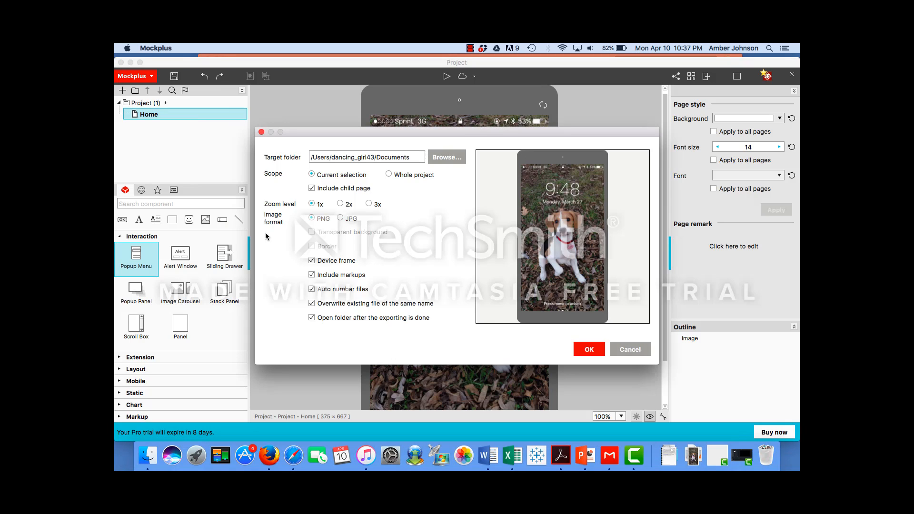
{"action": "left_click_drag", "start_coordinate": [402, 135], "coordinate": [417, 117]}
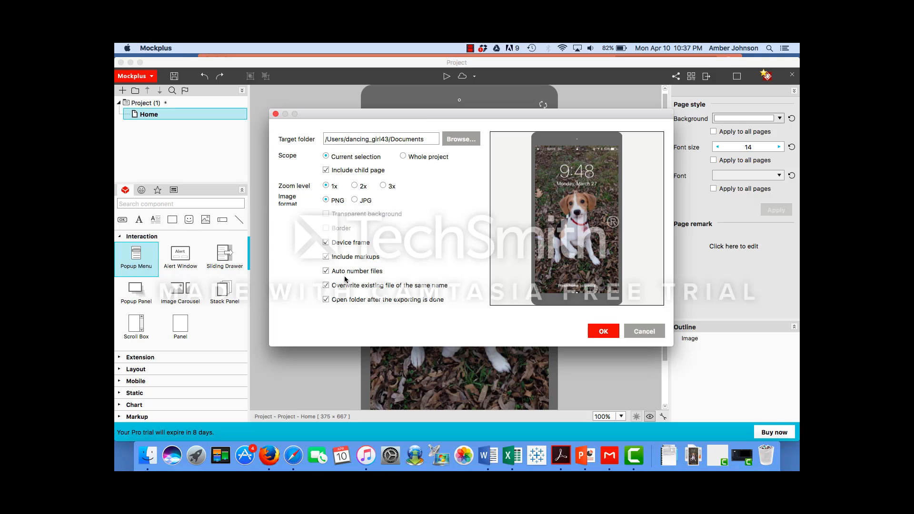
{"action": "left_click", "coordinate": [326, 300]}
{"action": "left_click", "coordinate": [325, 257]}
{"action": "left_click", "coordinate": [325, 257]}
{"action": "left_click", "coordinate": [645, 332]}
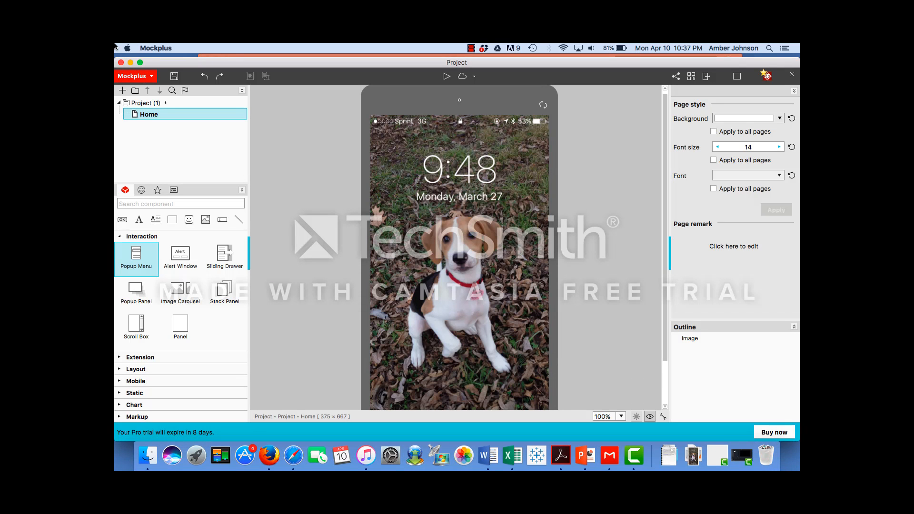
- Examine the settings for exporting the project to HTML and cancel the export
{"action": "left_click", "coordinate": [141, 82]}
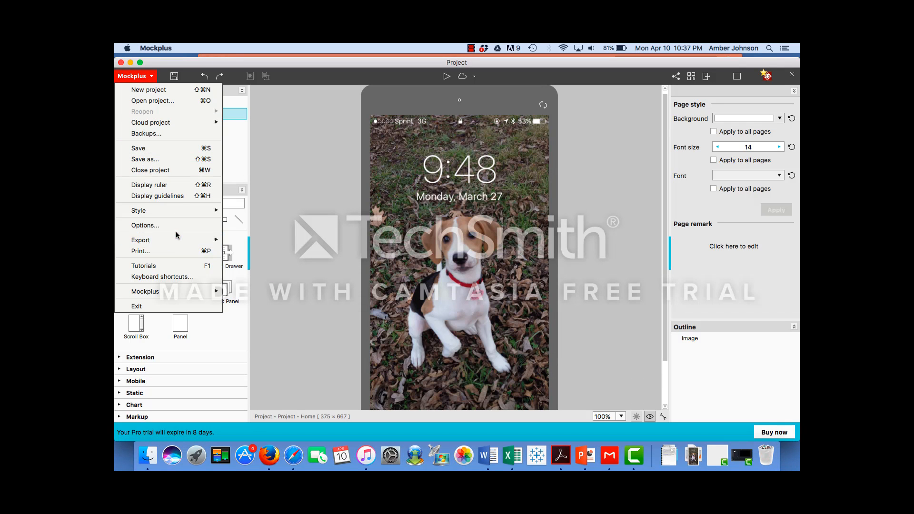
{"action": "mouse_move", "coordinate": [177, 241]}
{"action": "left_click", "coordinate": [259, 251]}
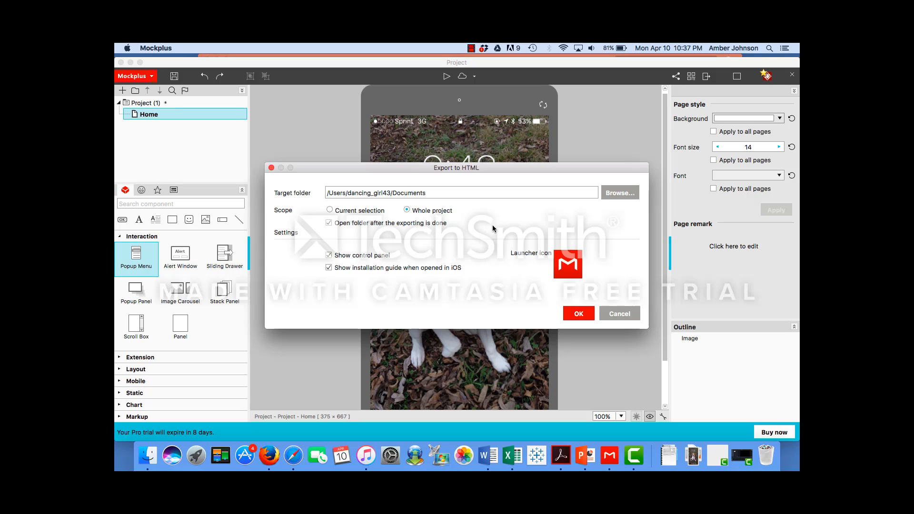
{"action": "left_click", "coordinate": [628, 314]}
- Examine the demo package export settings, trying the Current selection and Whole project scopes, and cancel the export
{"action": "left_click", "coordinate": [143, 77]}
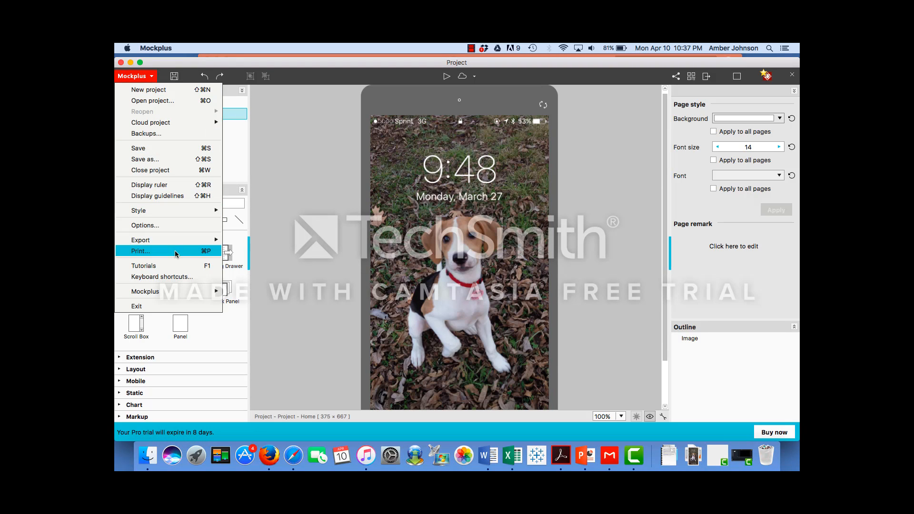
{"action": "mouse_move", "coordinate": [180, 239]}
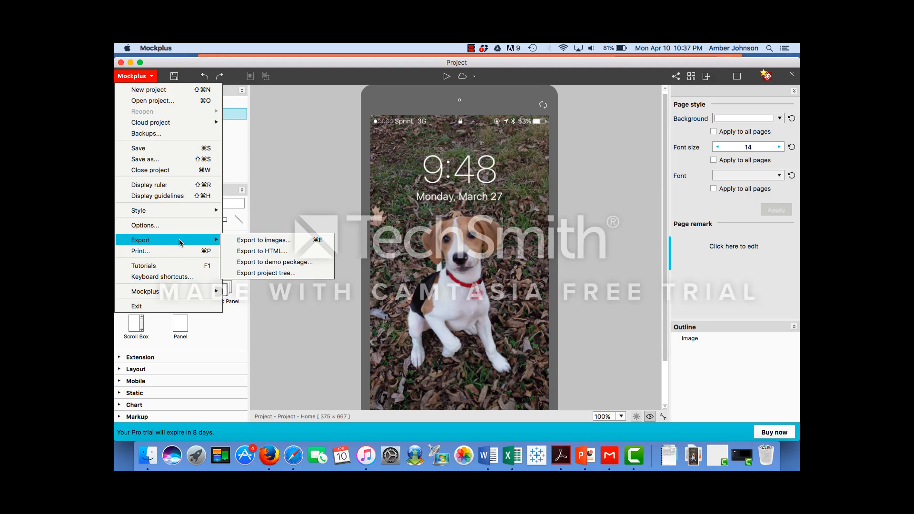
{"action": "left_click", "coordinate": [259, 265]}
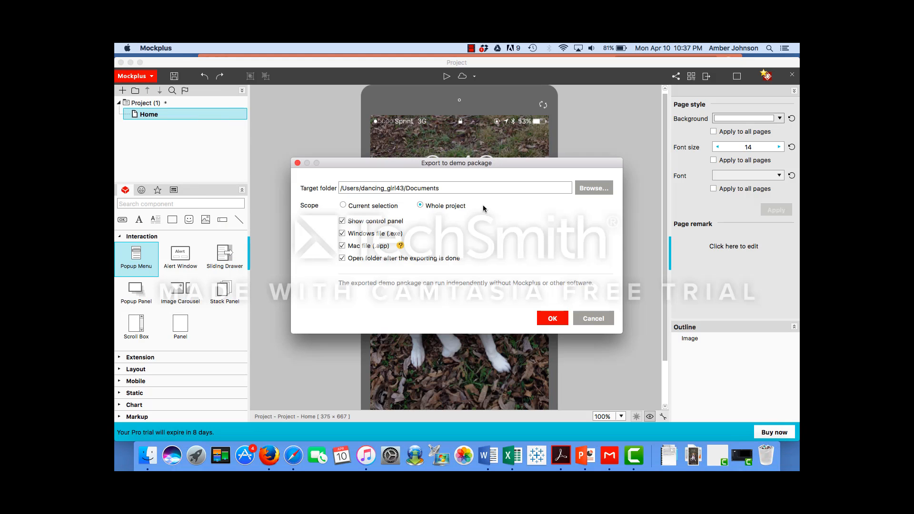
{"action": "left_click", "coordinate": [345, 206]}
{"action": "left_click", "coordinate": [419, 205]}
{"action": "left_click", "coordinate": [594, 317]}
- Open the project tree export and compare the Tree View, Mind Map and Text formats
{"action": "left_click", "coordinate": [136, 76]}
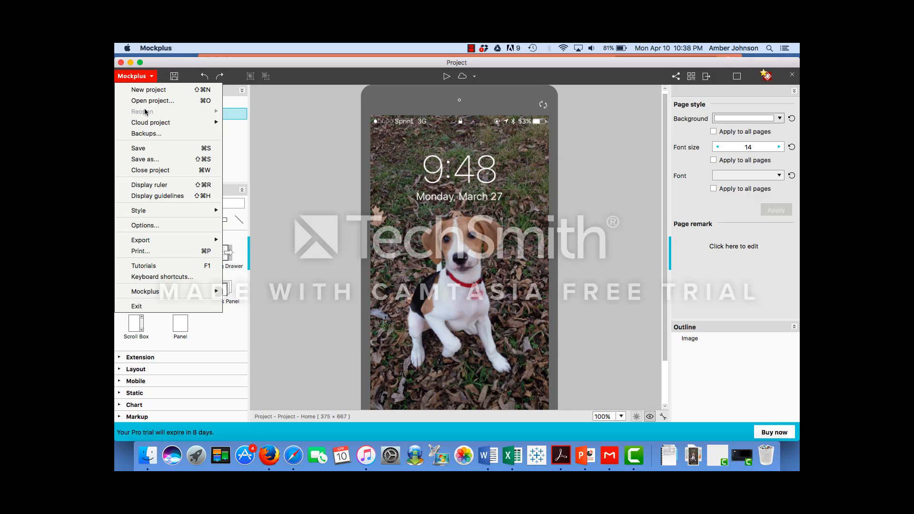
{"action": "mouse_move", "coordinate": [171, 240]}
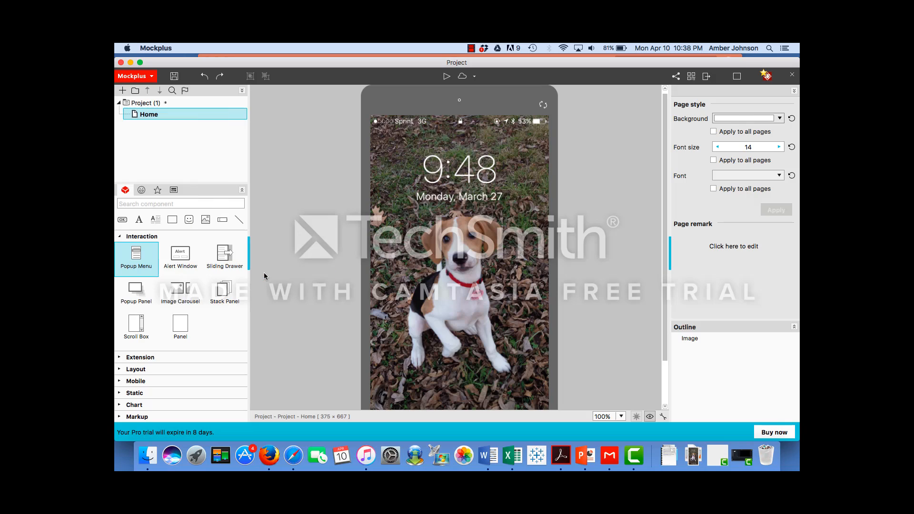
{"action": "left_click", "coordinate": [264, 272]}
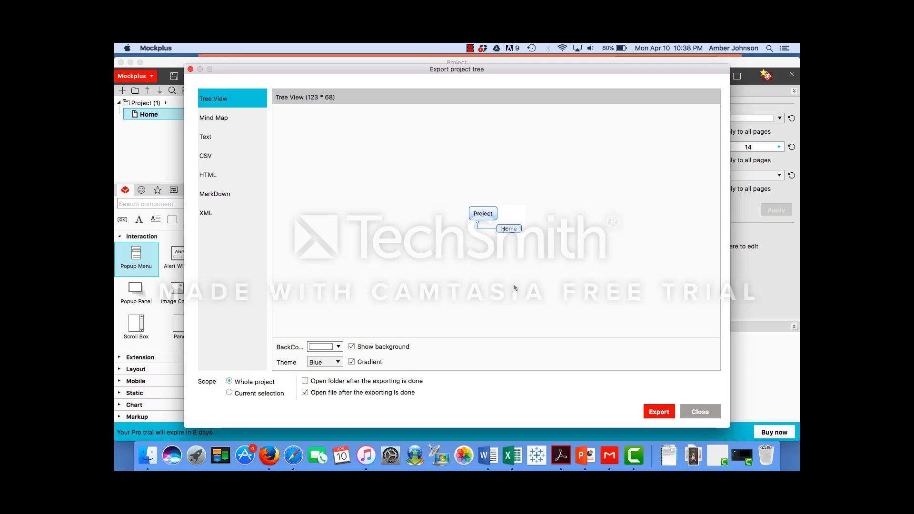
{"action": "left_click", "coordinate": [214, 117]}
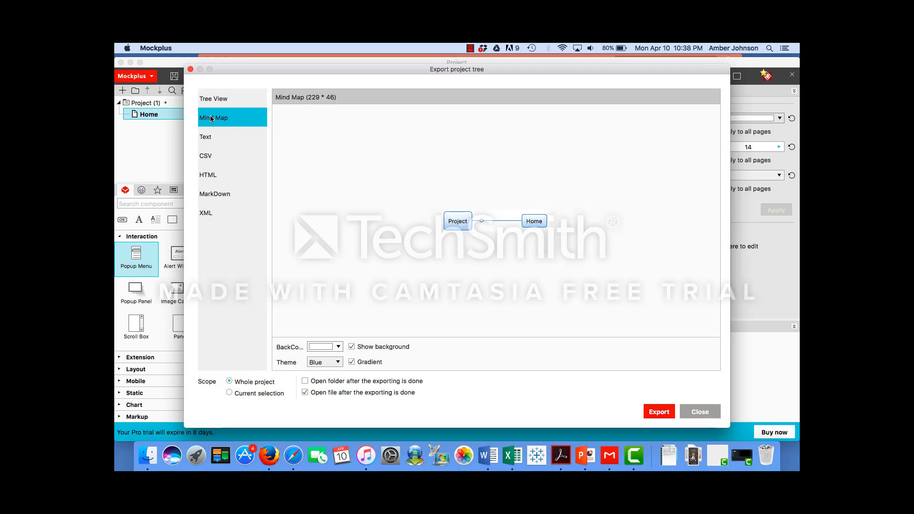
{"action": "left_click", "coordinate": [223, 100]}
{"action": "left_click", "coordinate": [220, 121]}
{"action": "left_click", "coordinate": [217, 136]}
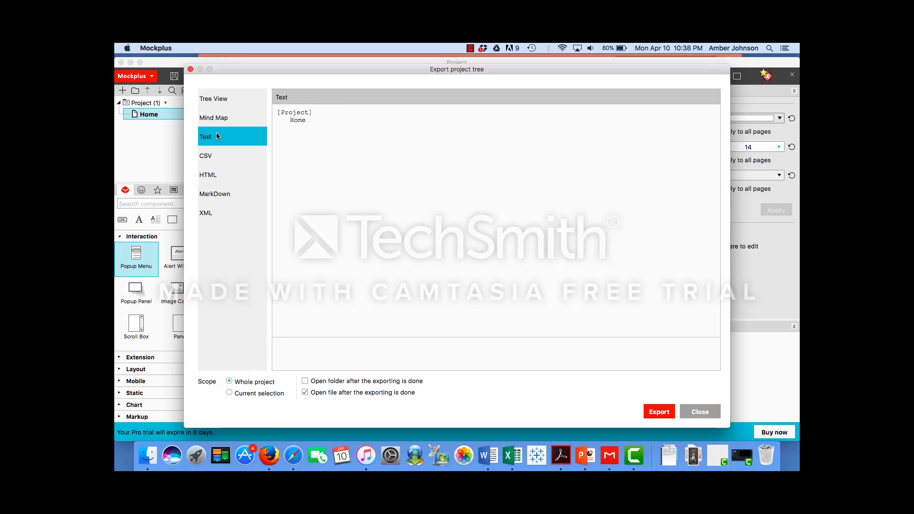
- Compare the CSV, HTML, MarkDown and XML formats of the project tree, and close the dialog without exporting
{"action": "left_click", "coordinate": [210, 157]}
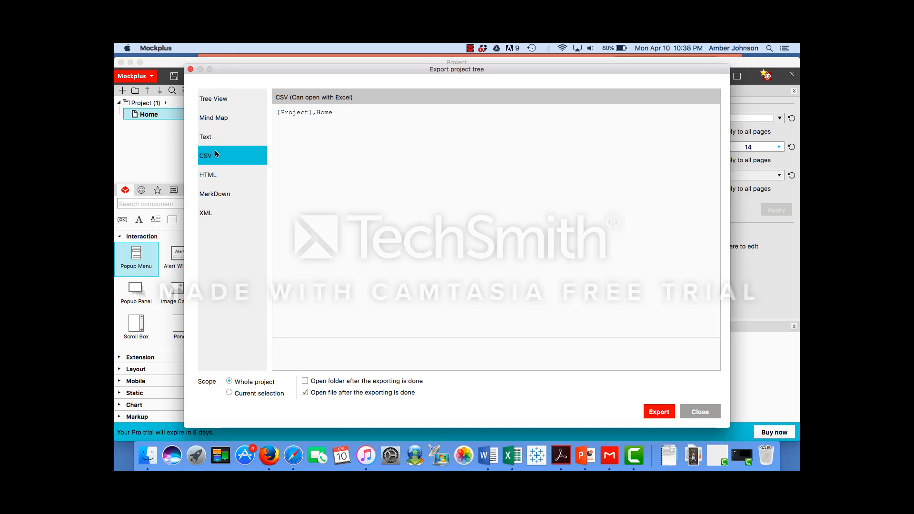
{"action": "left_click", "coordinate": [217, 175]}
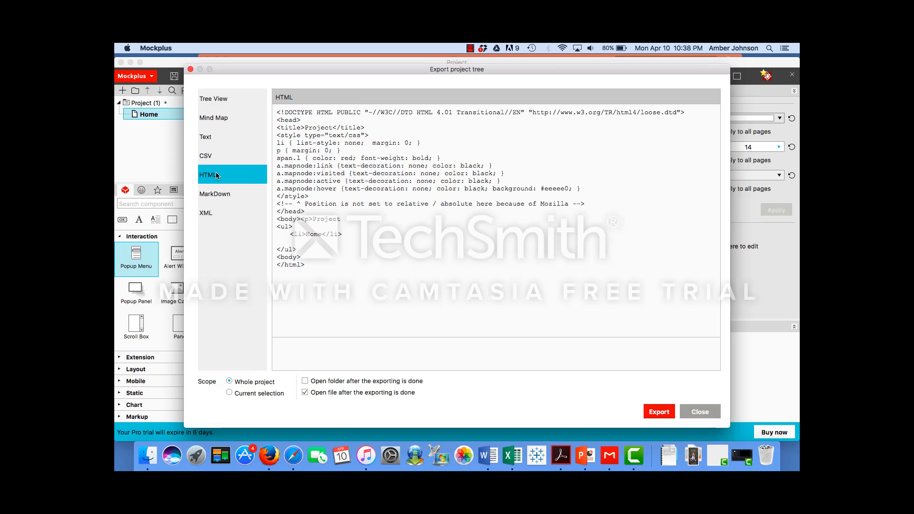
{"action": "left_click", "coordinate": [221, 158]}
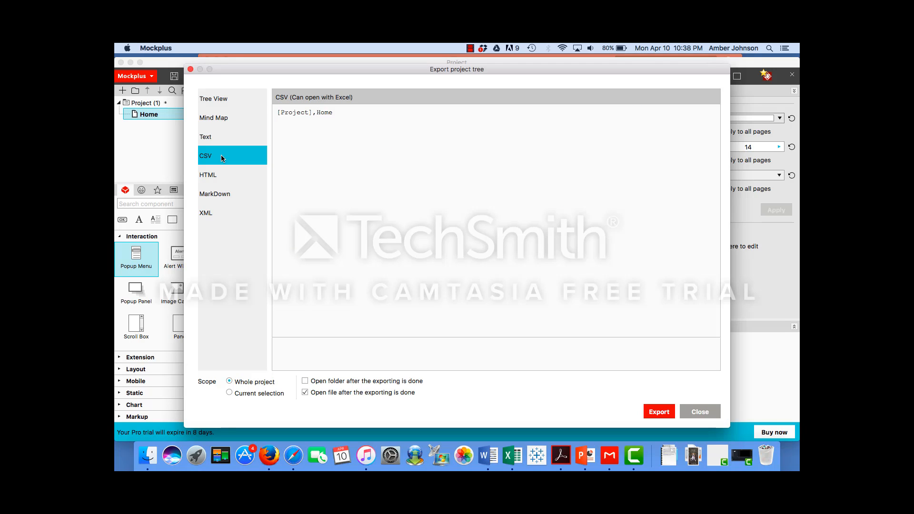
{"action": "left_click", "coordinate": [219, 213]}
{"action": "left_click", "coordinate": [221, 175]}
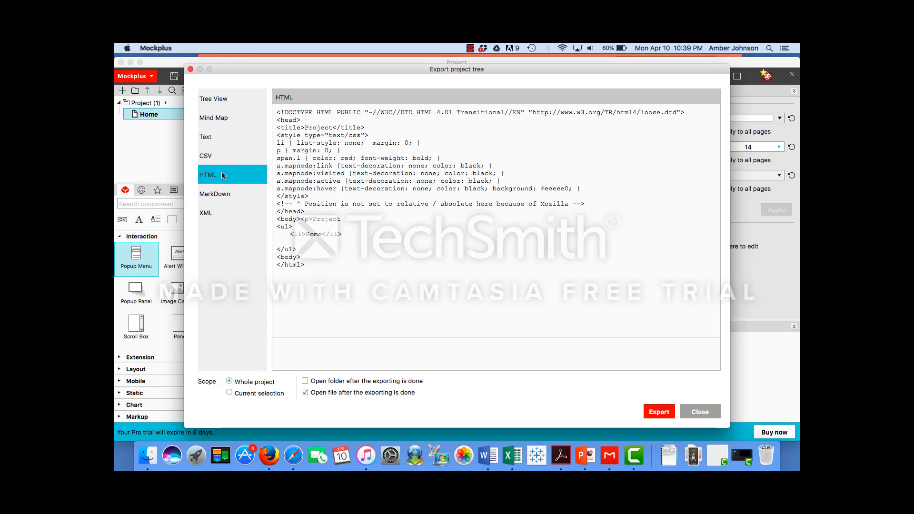
{"action": "left_click", "coordinate": [209, 154]}
{"action": "left_click", "coordinate": [209, 170]}
{"action": "left_click", "coordinate": [219, 193]}
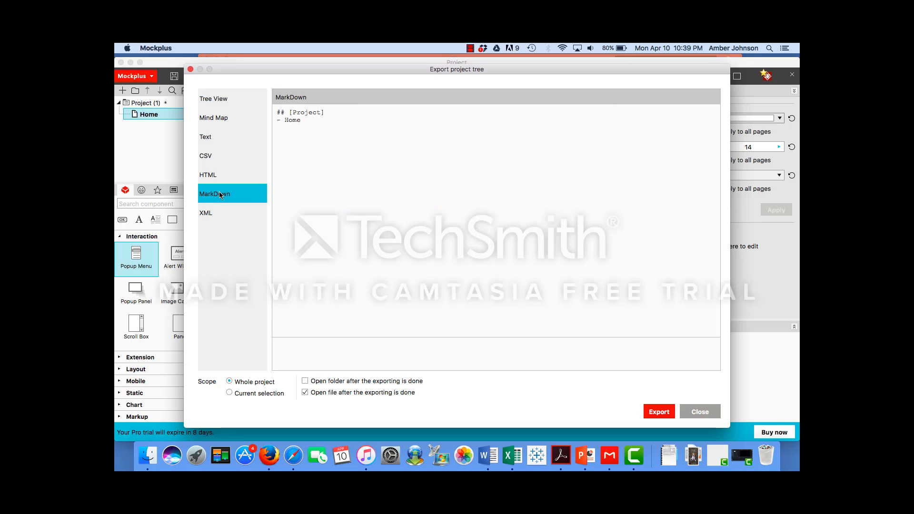
{"action": "left_click", "coordinate": [220, 218]}
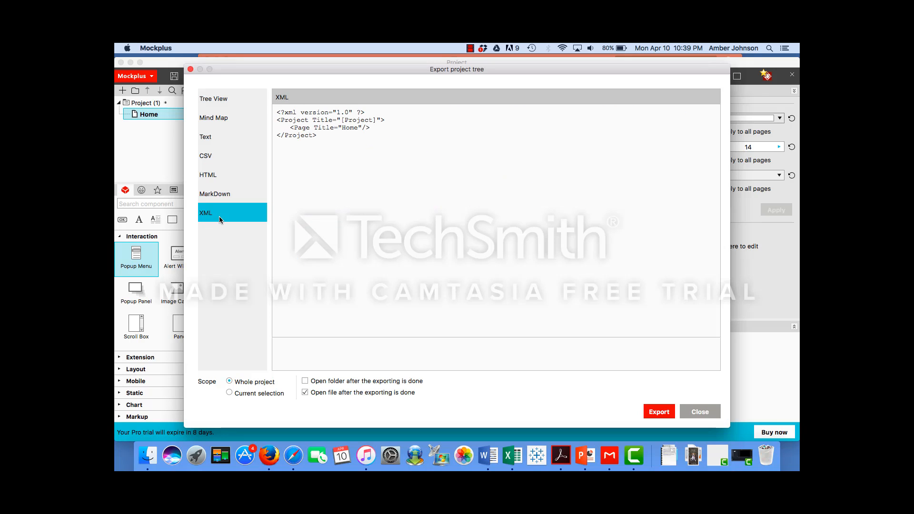
{"action": "left_click", "coordinate": [700, 411]}
{"action": "scroll", "coordinate": [621, 335], "scroll_direction": "down", "scroll_amount": 2}
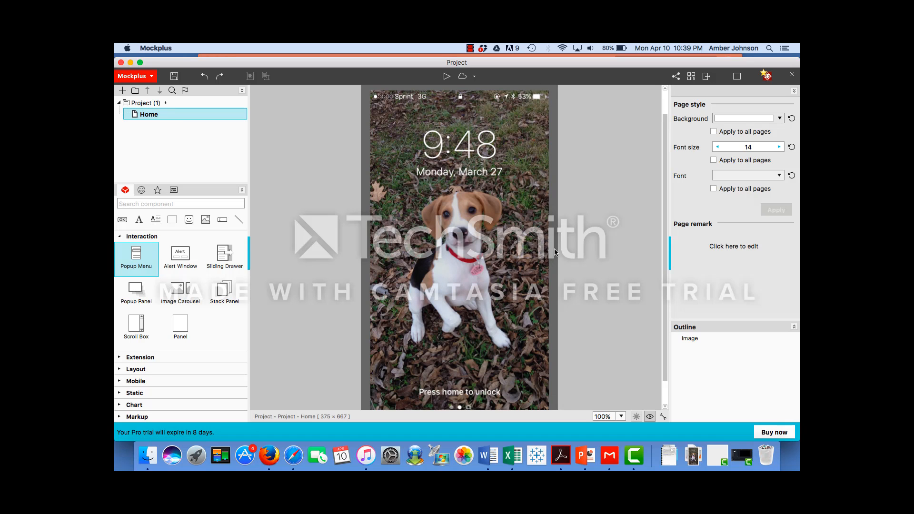
{"action": "scroll", "coordinate": [555, 252], "scroll_direction": "up", "scroll_amount": 2}
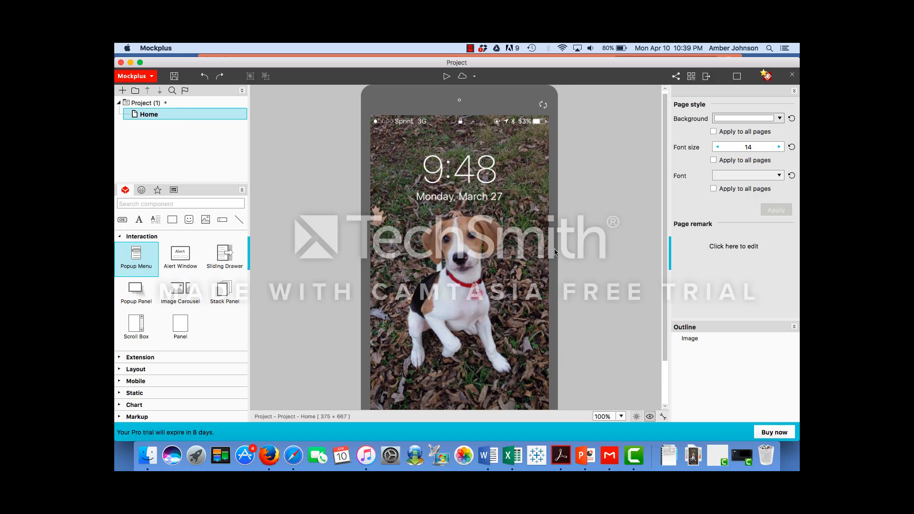